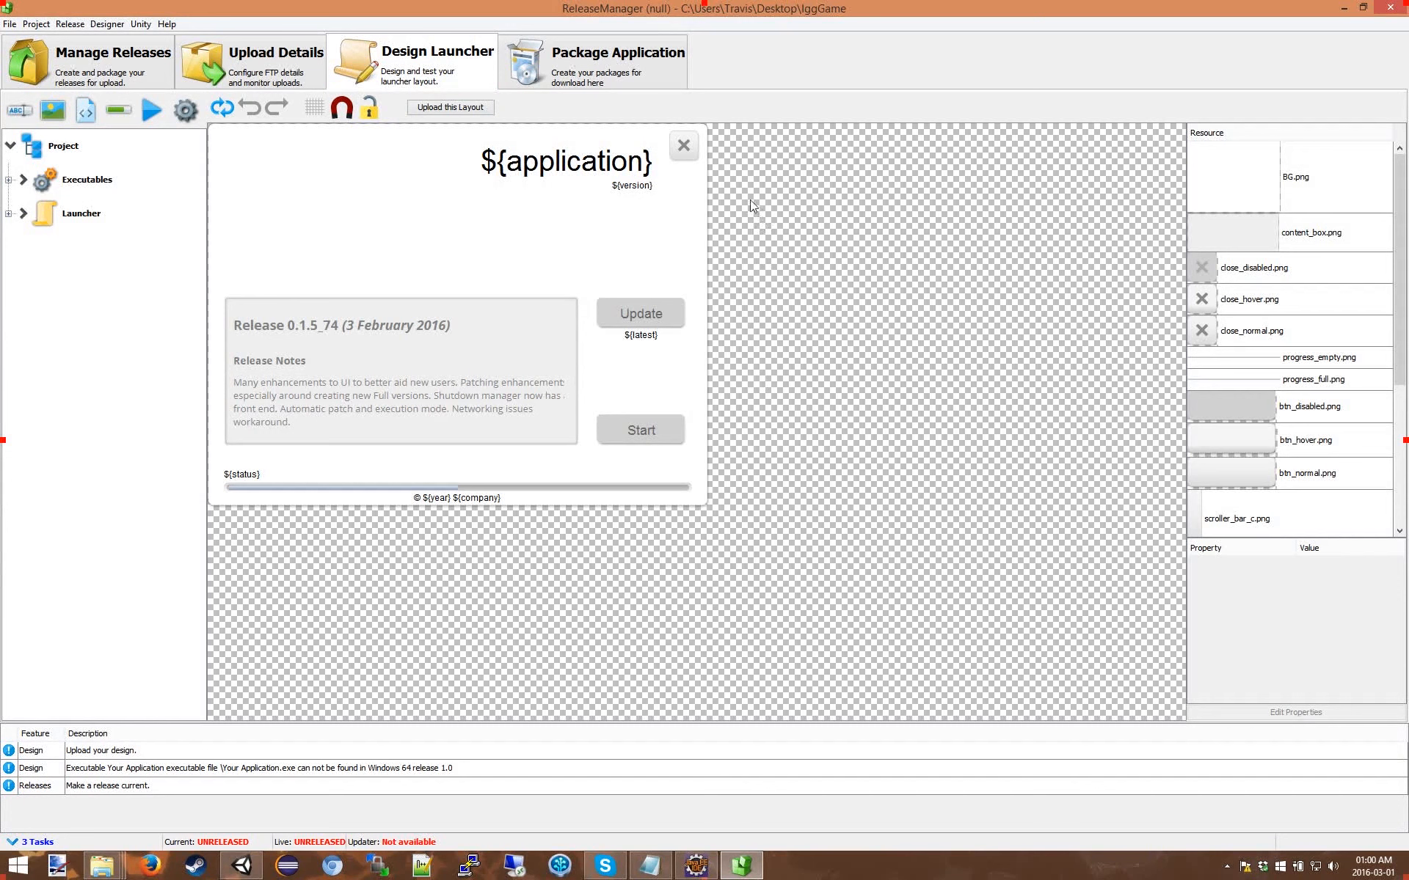
Step: Examine the launcher and executable entries in the project tree, the compiled release, and the launcher's image resources
{"action": "left_click", "coordinate": [10, 216]}
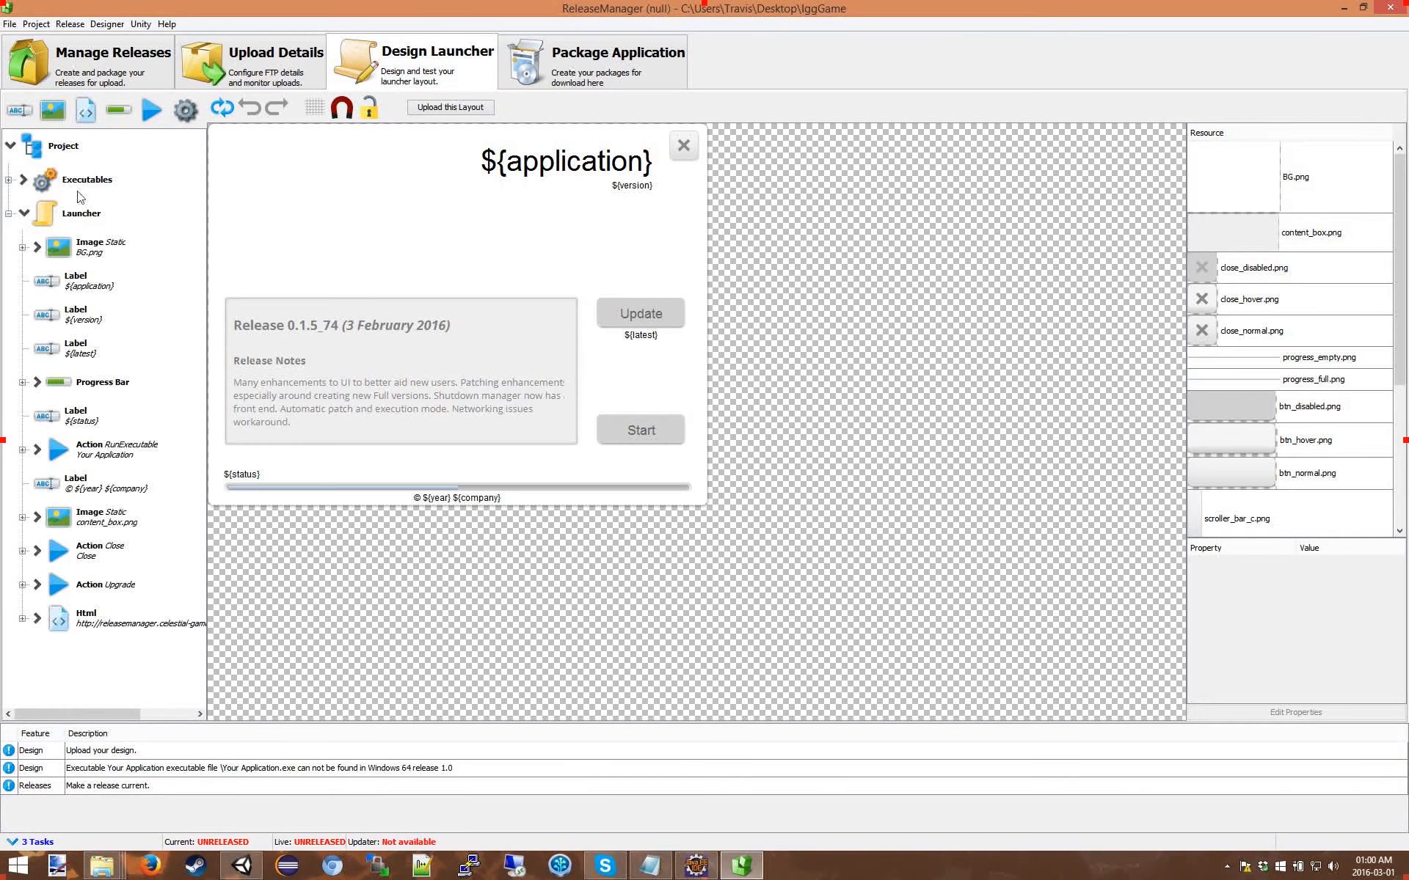
{"action": "left_click", "coordinate": [9, 215]}
{"action": "left_click", "coordinate": [8, 180]}
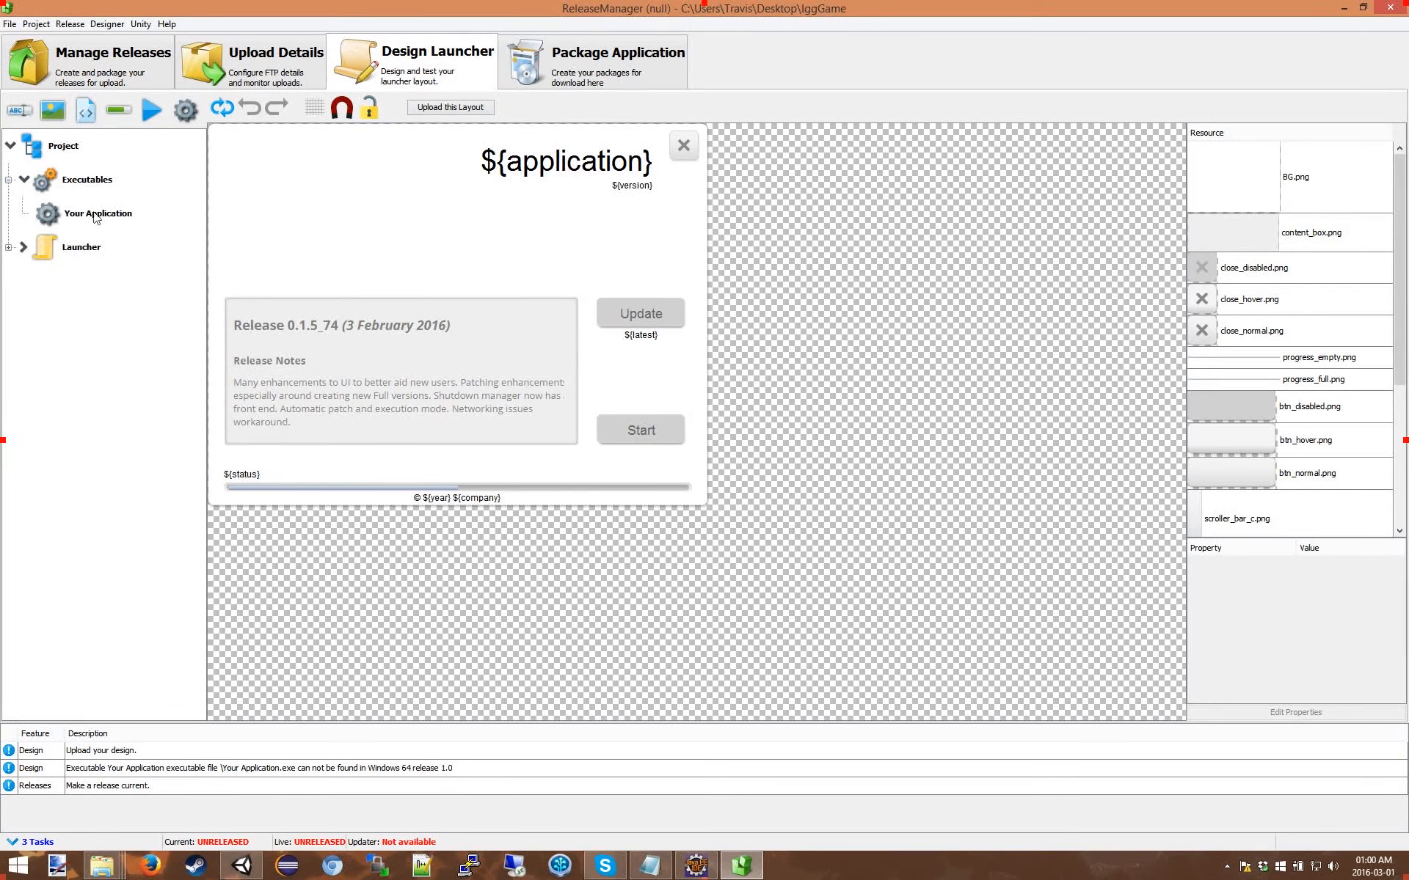
{"action": "left_click", "coordinate": [9, 180]}
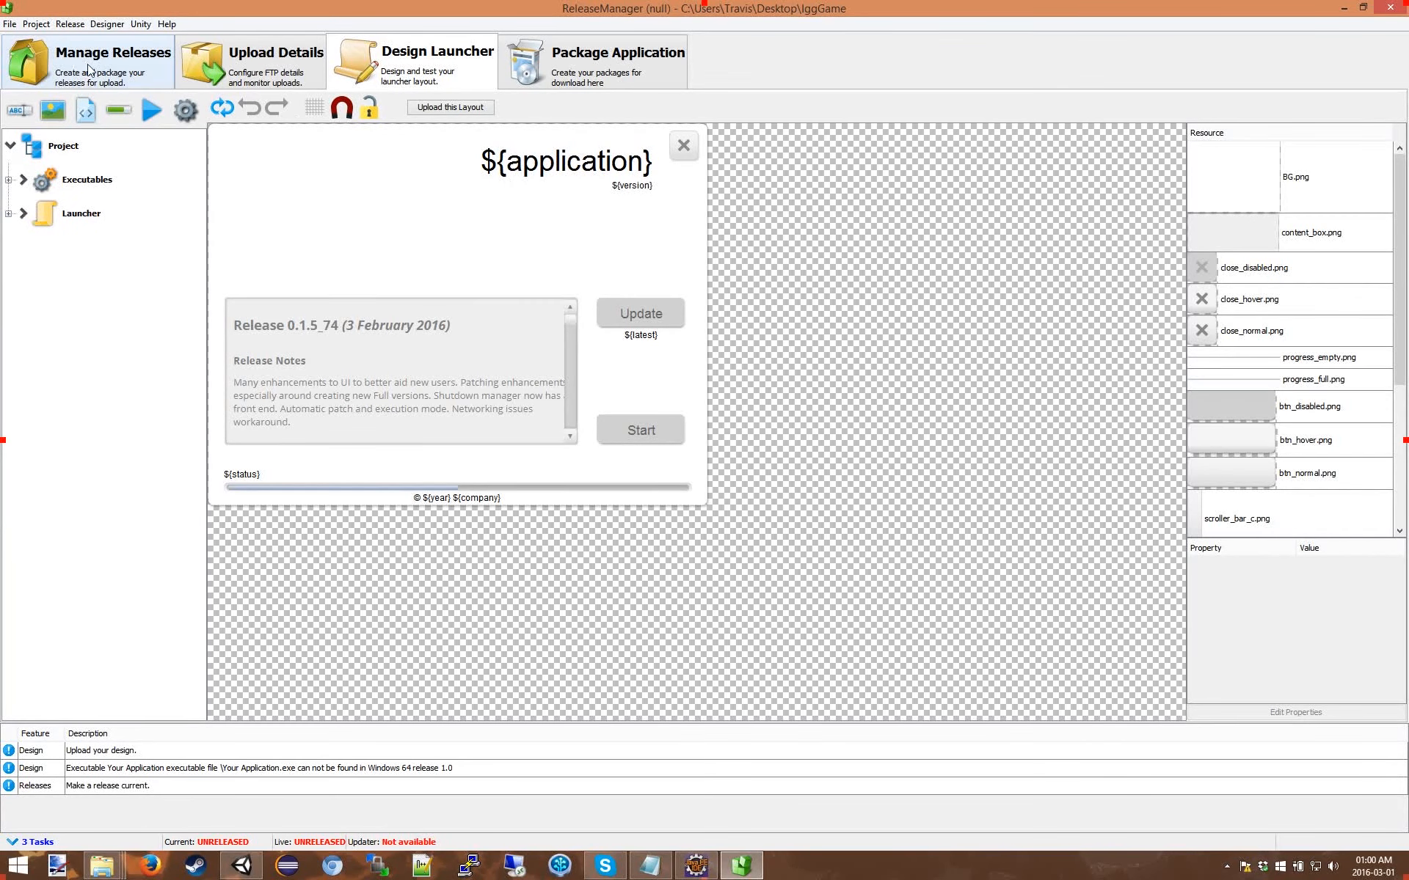
{"action": "left_click", "coordinate": [114, 62]}
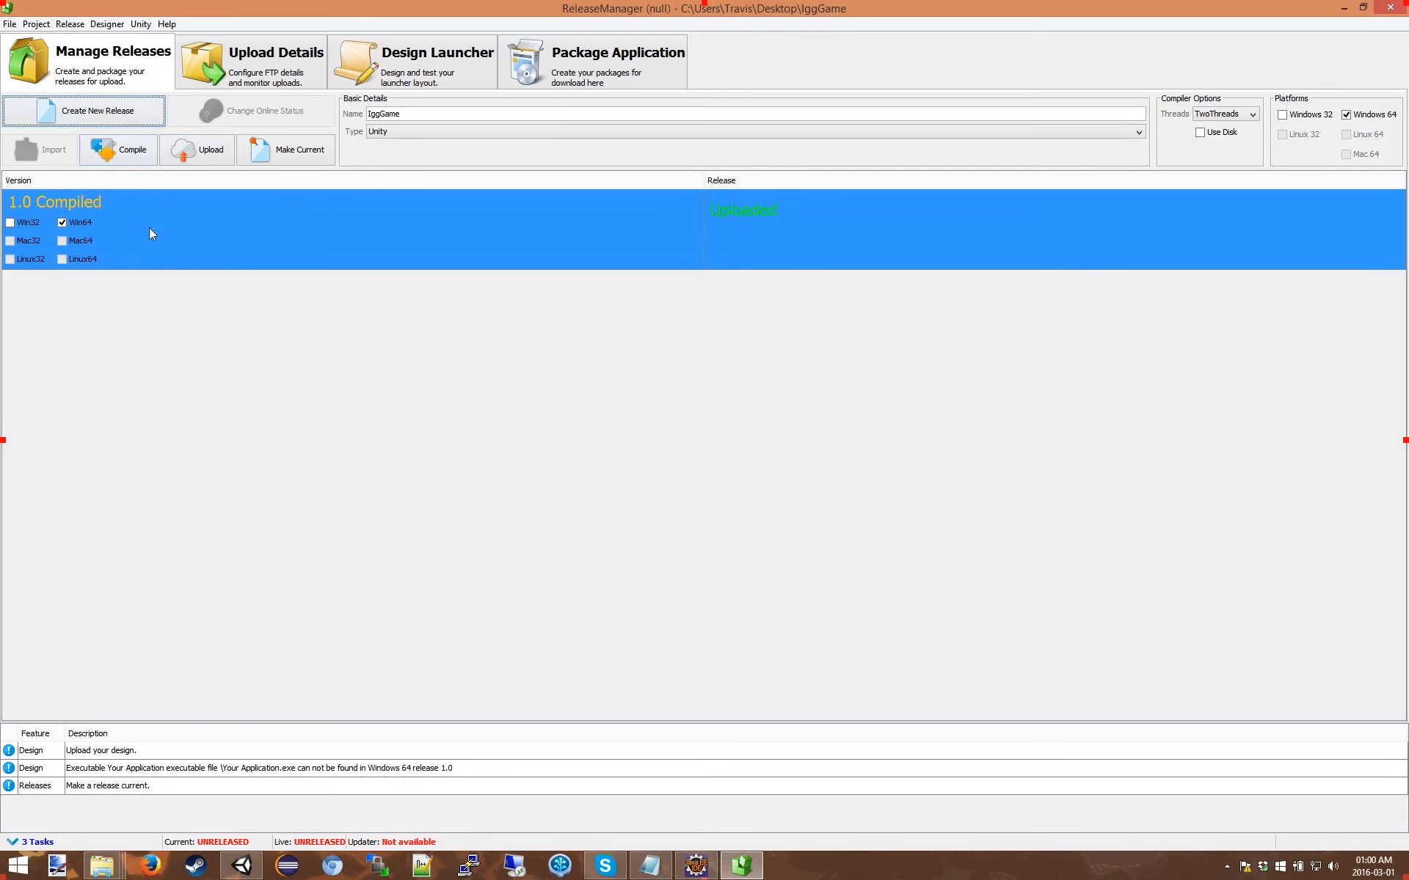
{"action": "left_click", "coordinate": [377, 66]}
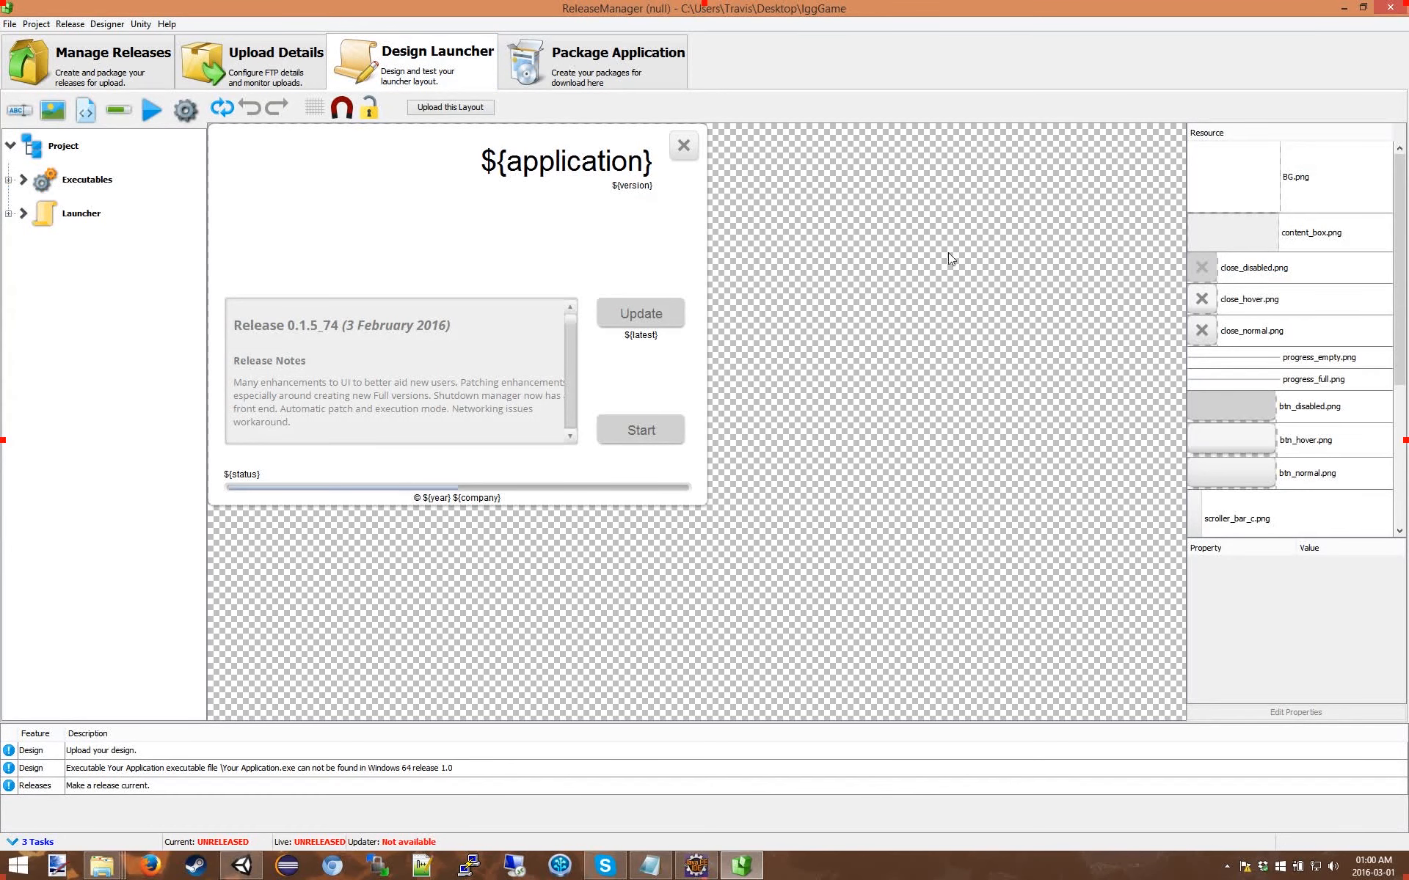
{"action": "left_click_drag", "start_coordinate": [1400, 178], "coordinate": [1383, 440]}
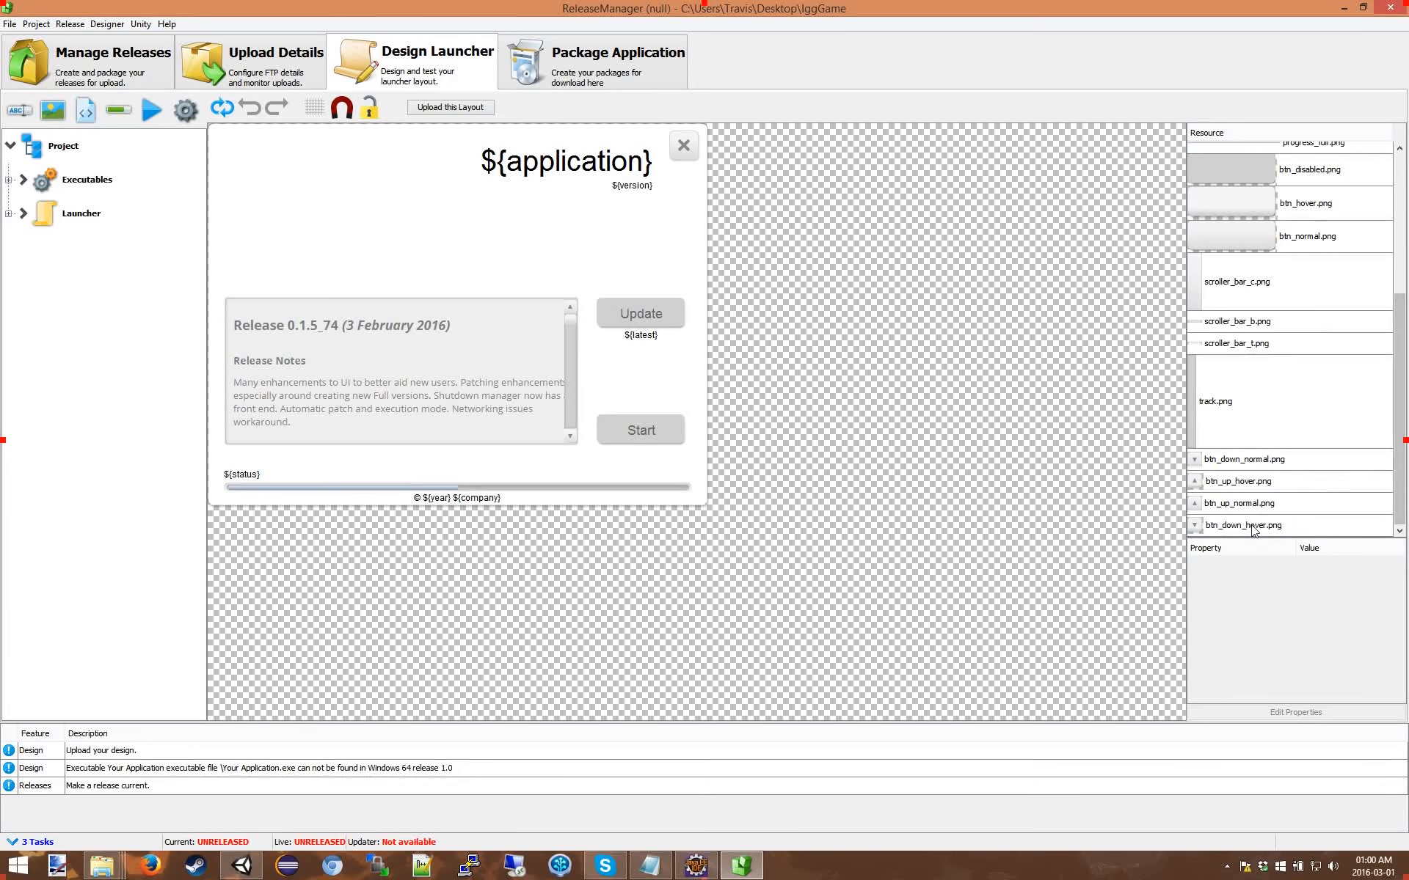
{"action": "scroll", "coordinate": [1257, 367], "scroll_direction": "up", "scroll_amount": 3}
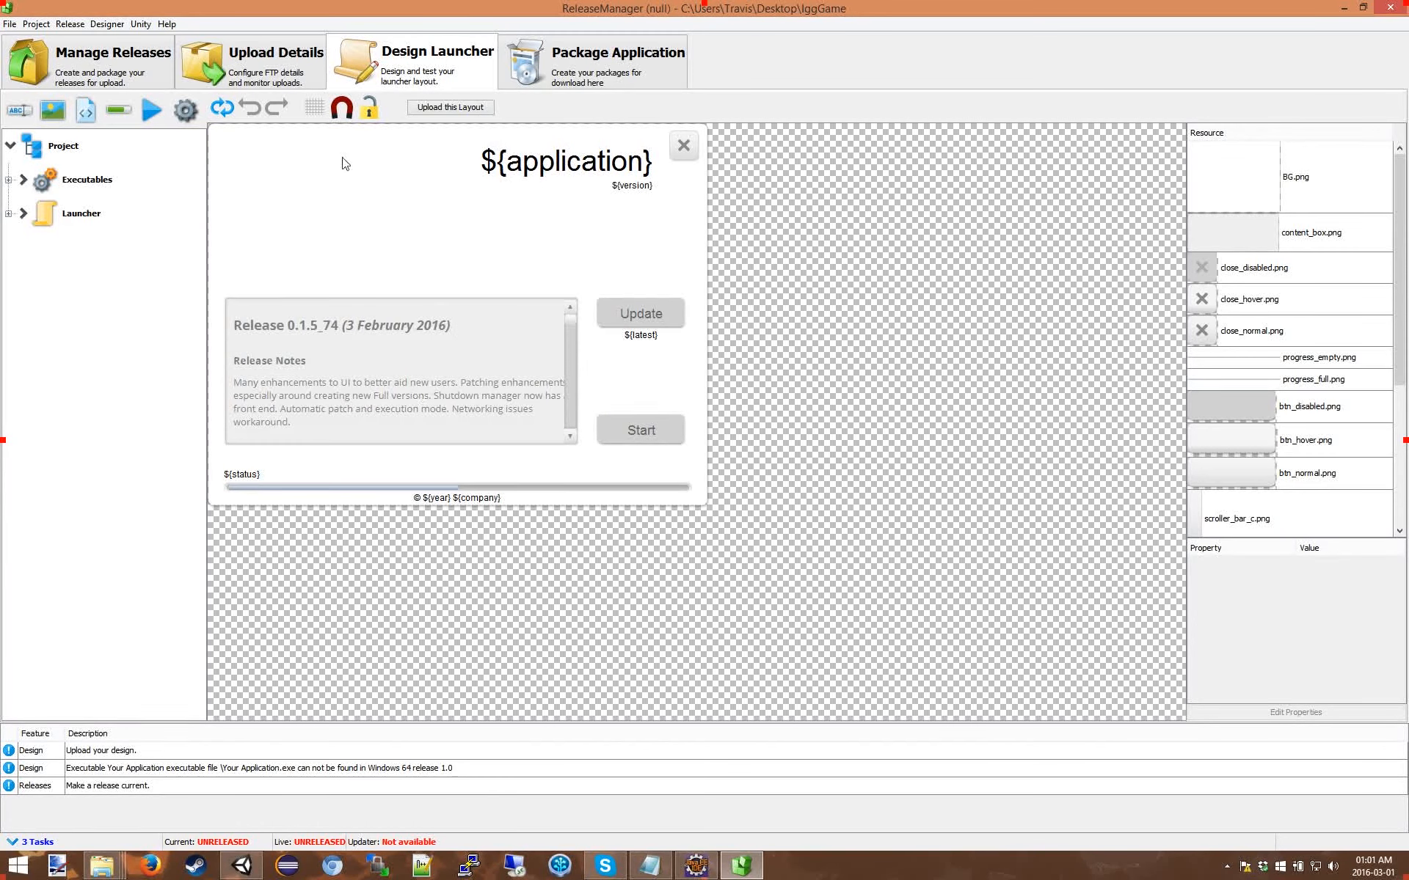
Step: Try the dark template on the launcher design and undo it
{"action": "left_click", "coordinate": [107, 25]}
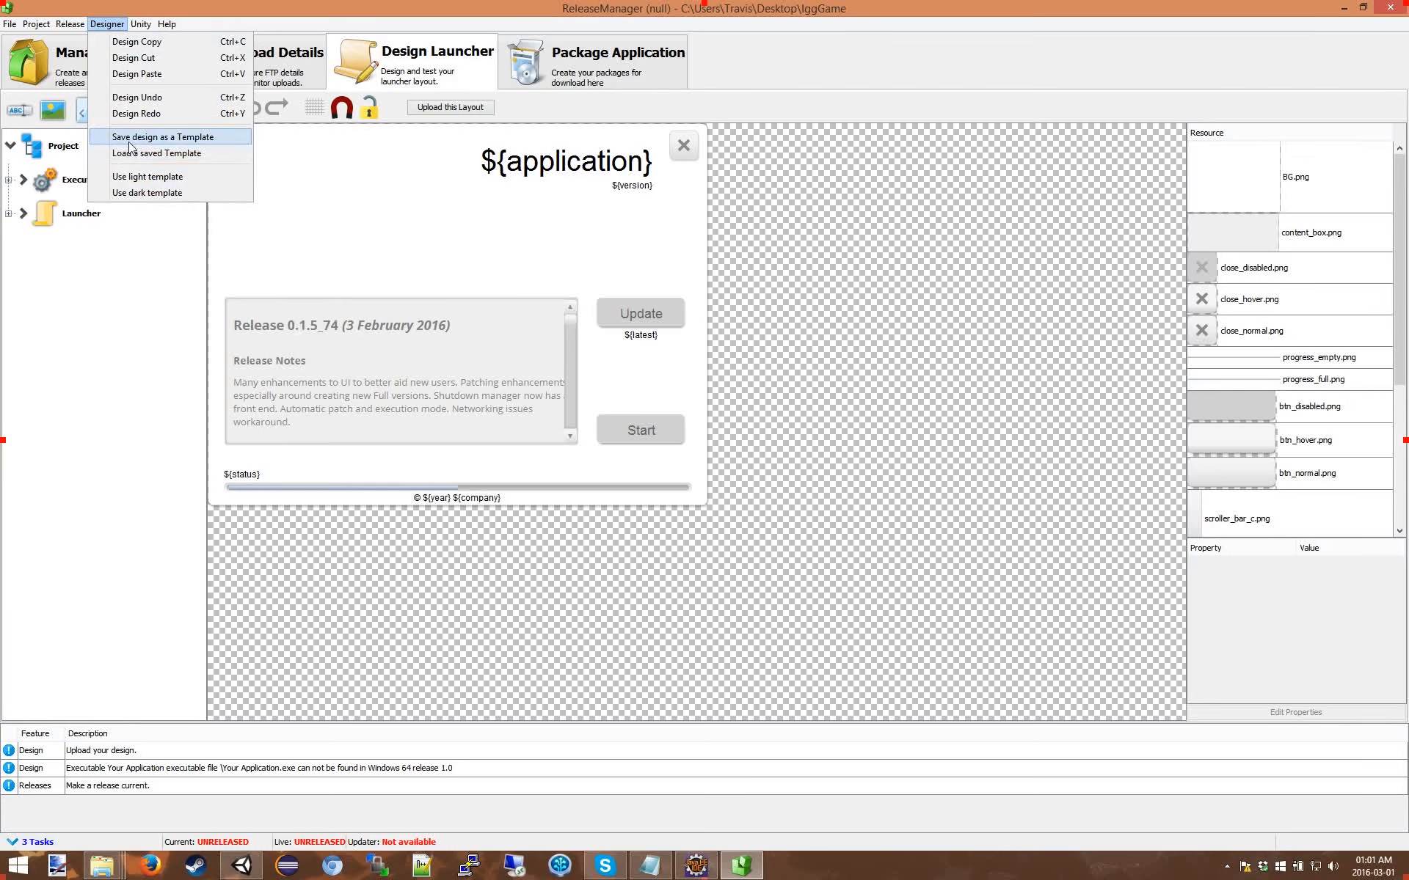
{"action": "left_click", "coordinate": [134, 194]}
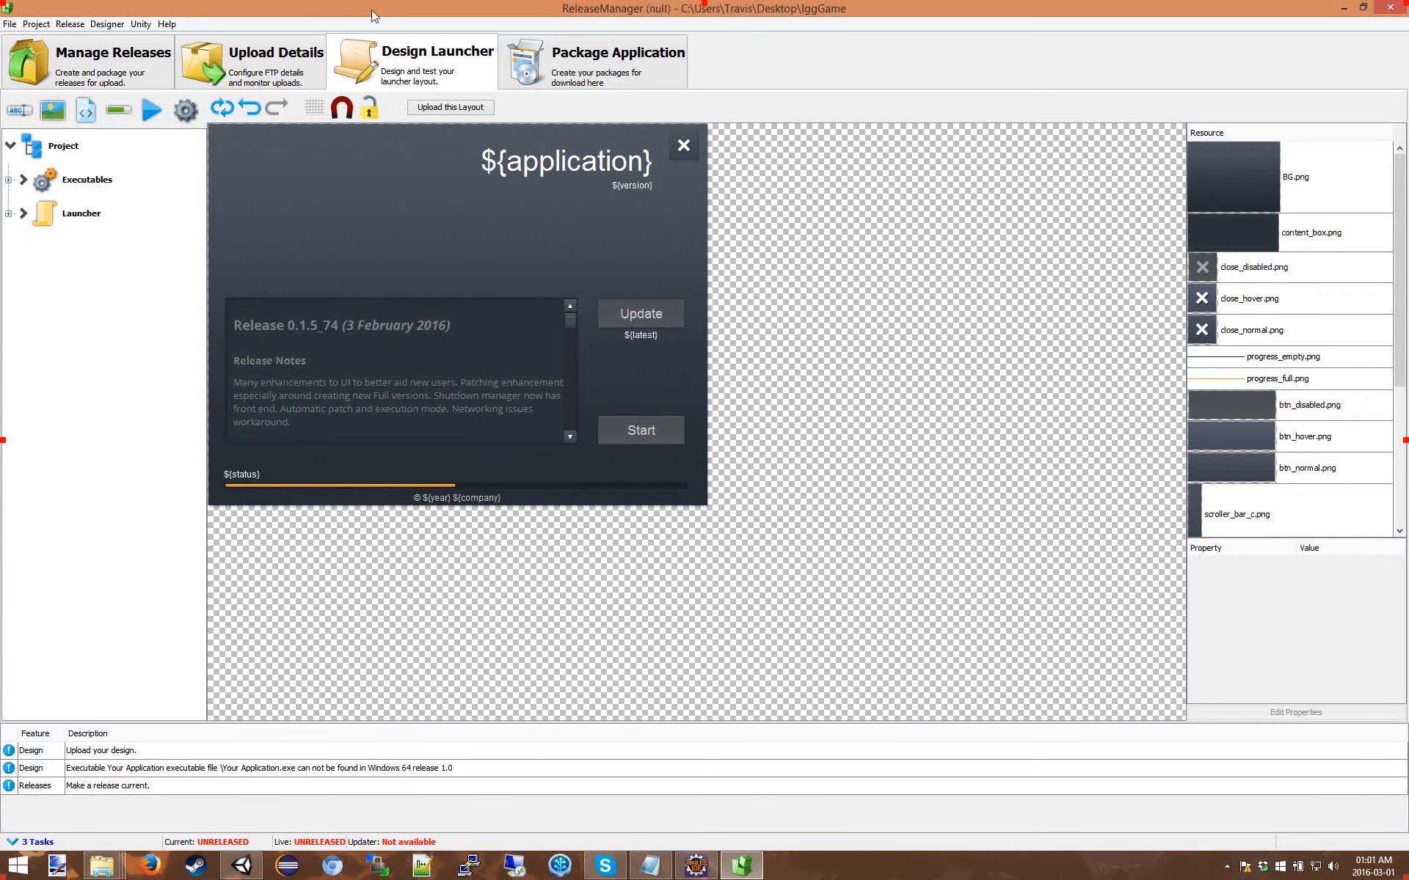
{"action": "left_click", "coordinate": [249, 108]}
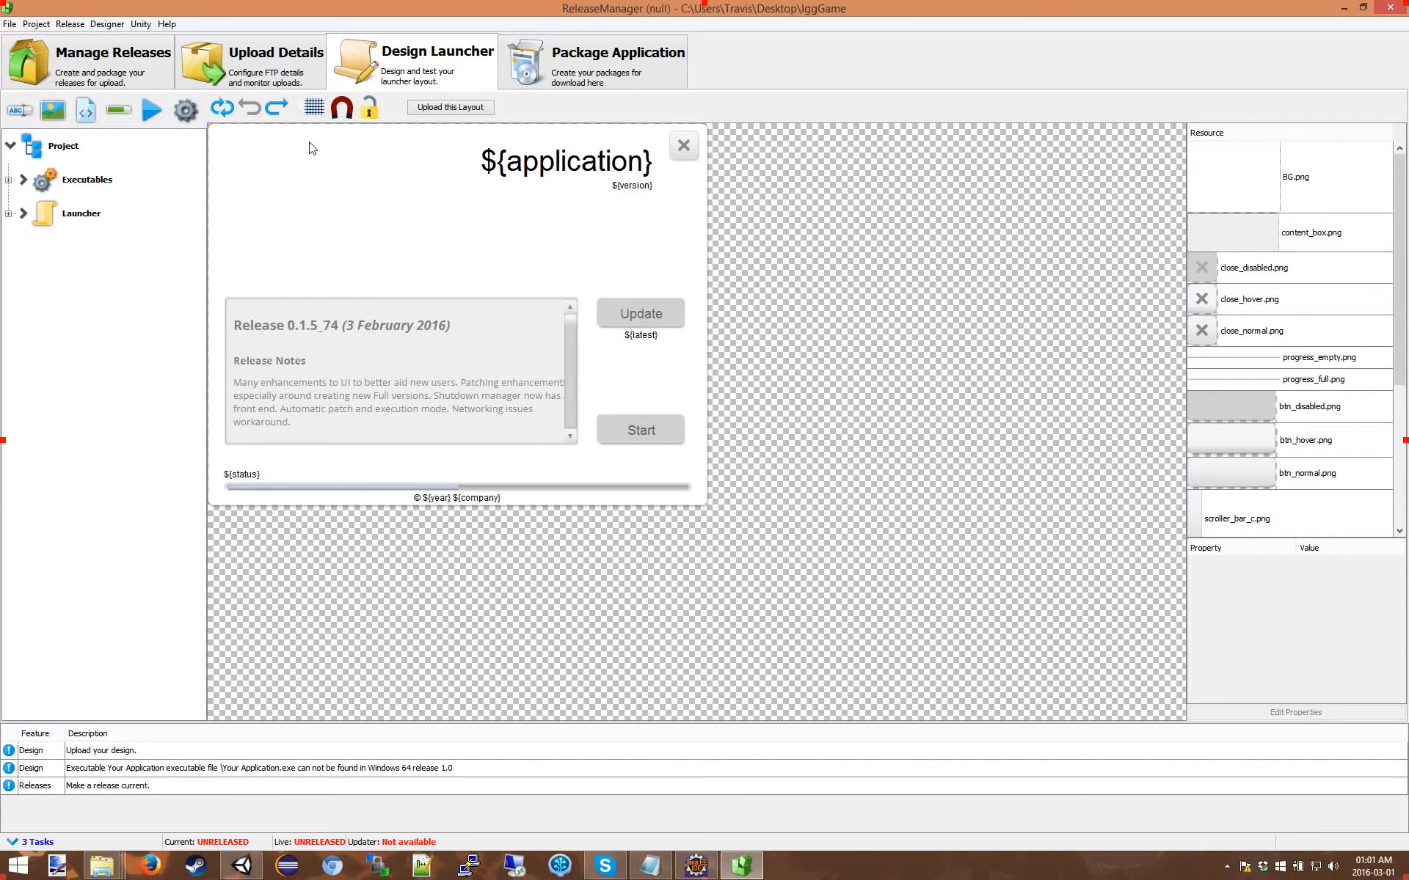
Step: Toggle the layout grid, try moving the ${application} label upward, and undo the move
{"action": "left_click", "coordinate": [314, 108]}
{"action": "left_click", "coordinate": [527, 170]}
{"action": "mouse_move", "coordinate": [529, 173]}
{"action": "left_mouse_down"}
{"action": "mouse_move", "coordinate": [543, 265]}
{"action": "mouse_move", "coordinate": [524, 143]}
{"action": "left_mouse_up"}
{"action": "left_click", "coordinate": [254, 110]}
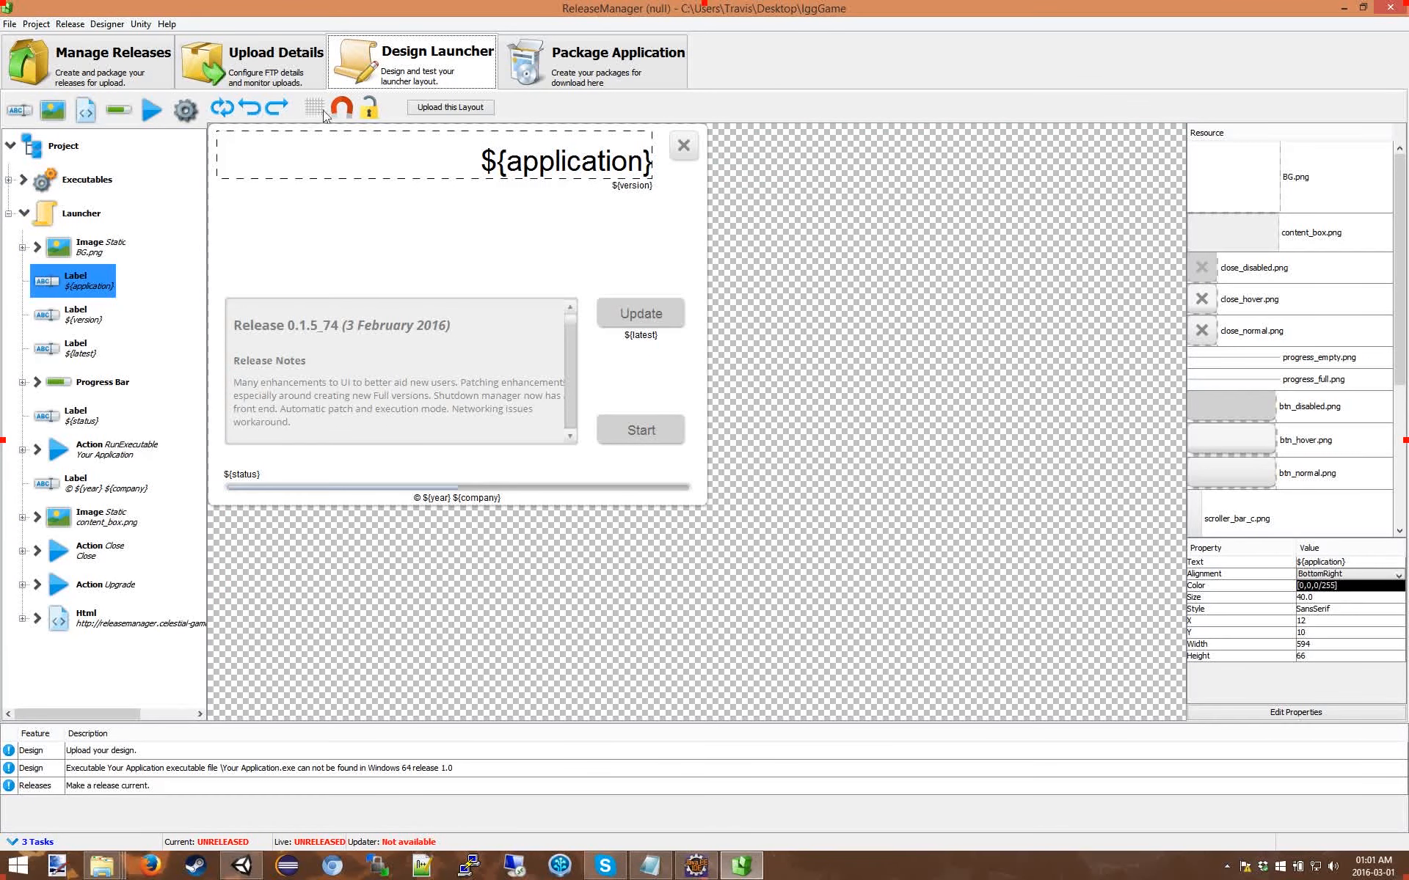
Step: Lock the launcher layout, try to drag the release notes box, and unlock the layout
{"action": "left_click", "coordinate": [372, 110]}
{"action": "mouse_move", "coordinate": [573, 321]}
{"action": "left_mouse_down"}
{"action": "mouse_move", "coordinate": [571, 432]}
{"action": "mouse_move", "coordinate": [570, 295]}
{"action": "left_mouse_up"}
{"action": "left_click", "coordinate": [369, 112]}
Step: Select the release notes Html element and inspect its Url property
{"action": "left_click", "coordinate": [376, 363]}
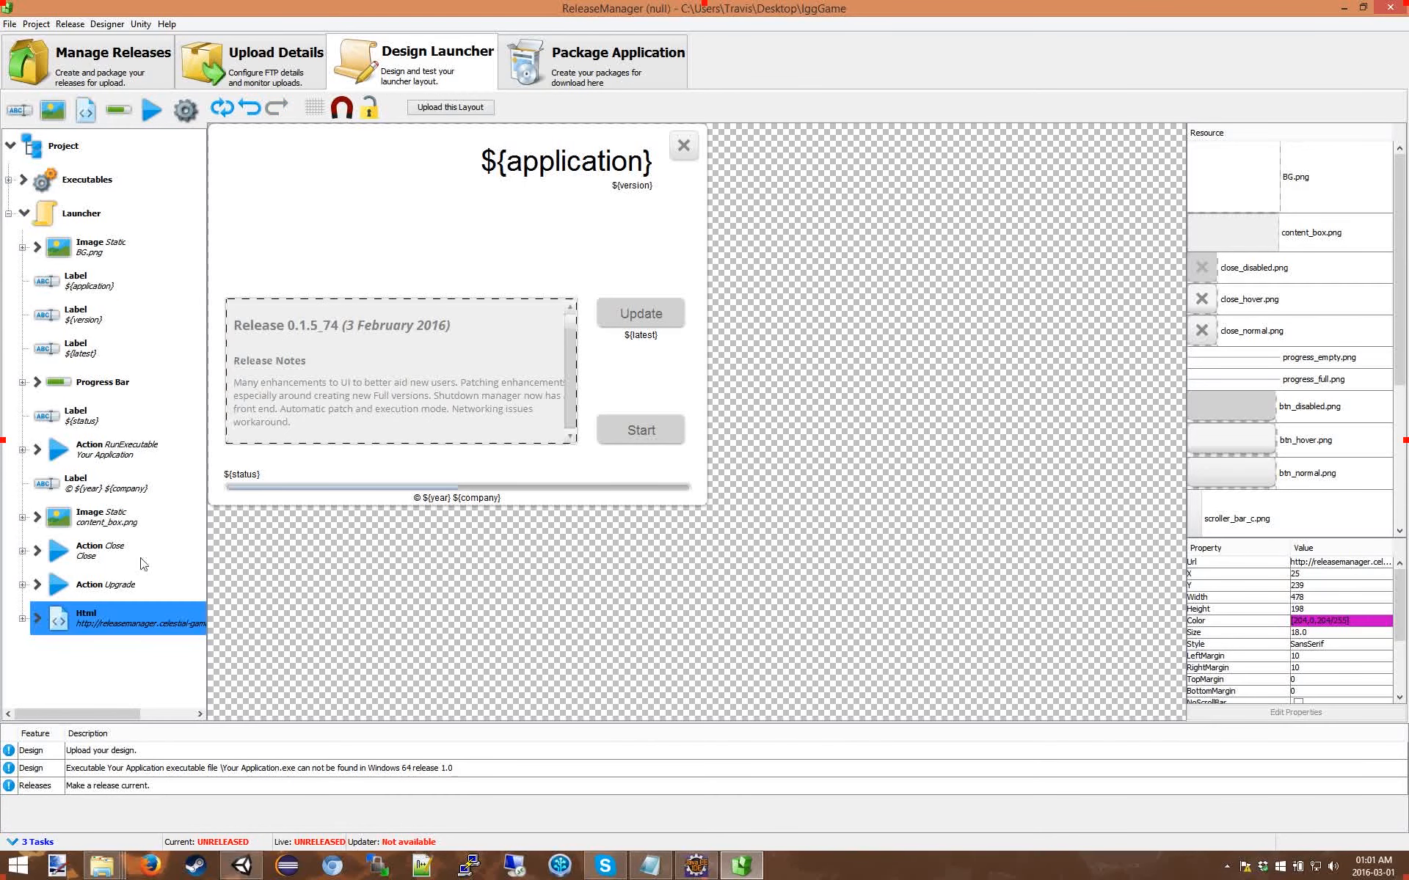
{"action": "left_click", "coordinate": [1344, 564]}
{"action": "triple_click", "coordinate": [1343, 564]}
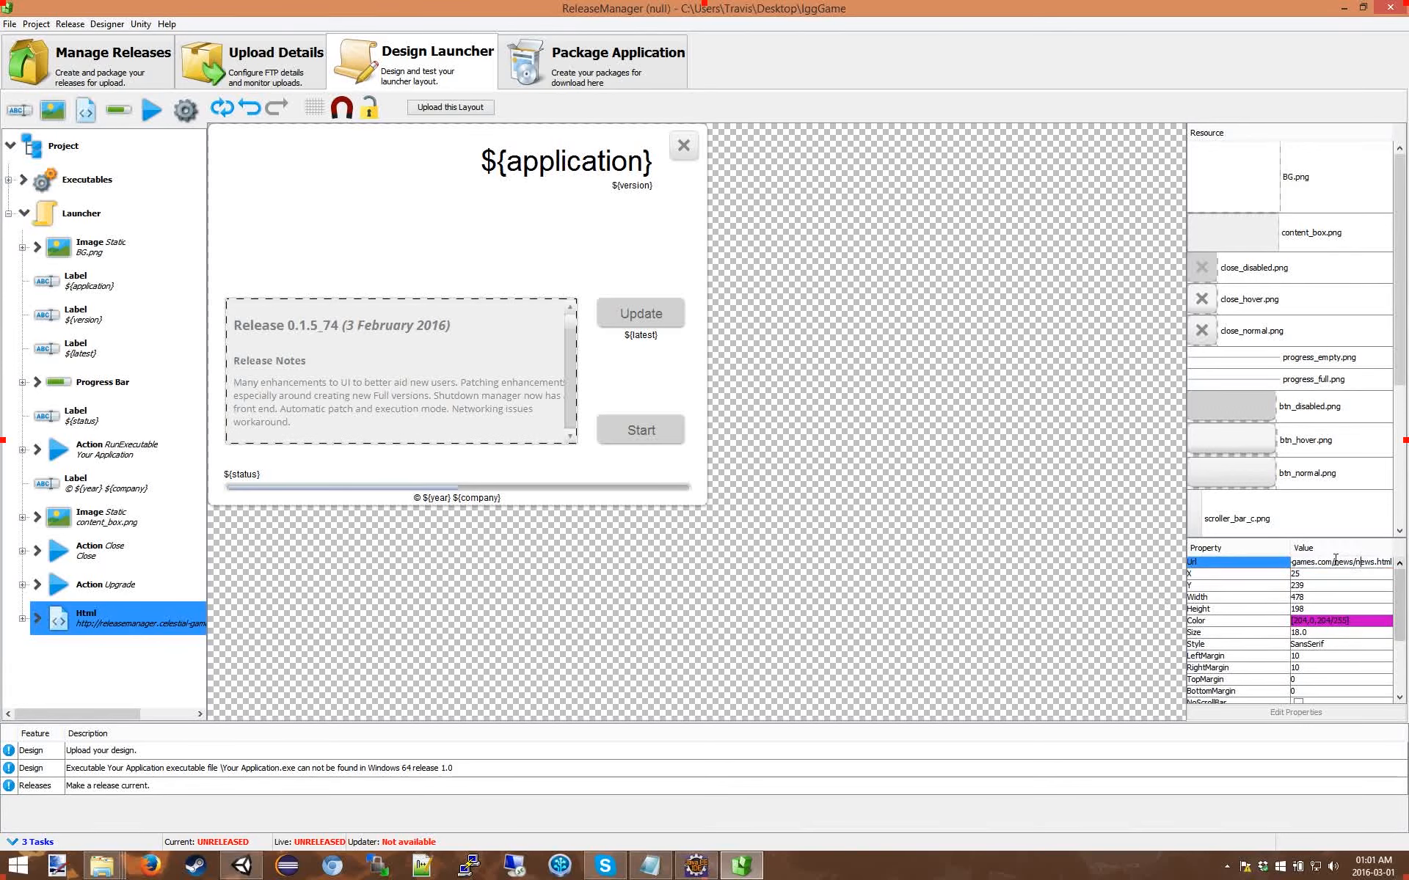
{"action": "left_click", "coordinate": [1227, 560]}
{"action": "left_click", "coordinate": [1313, 562]}
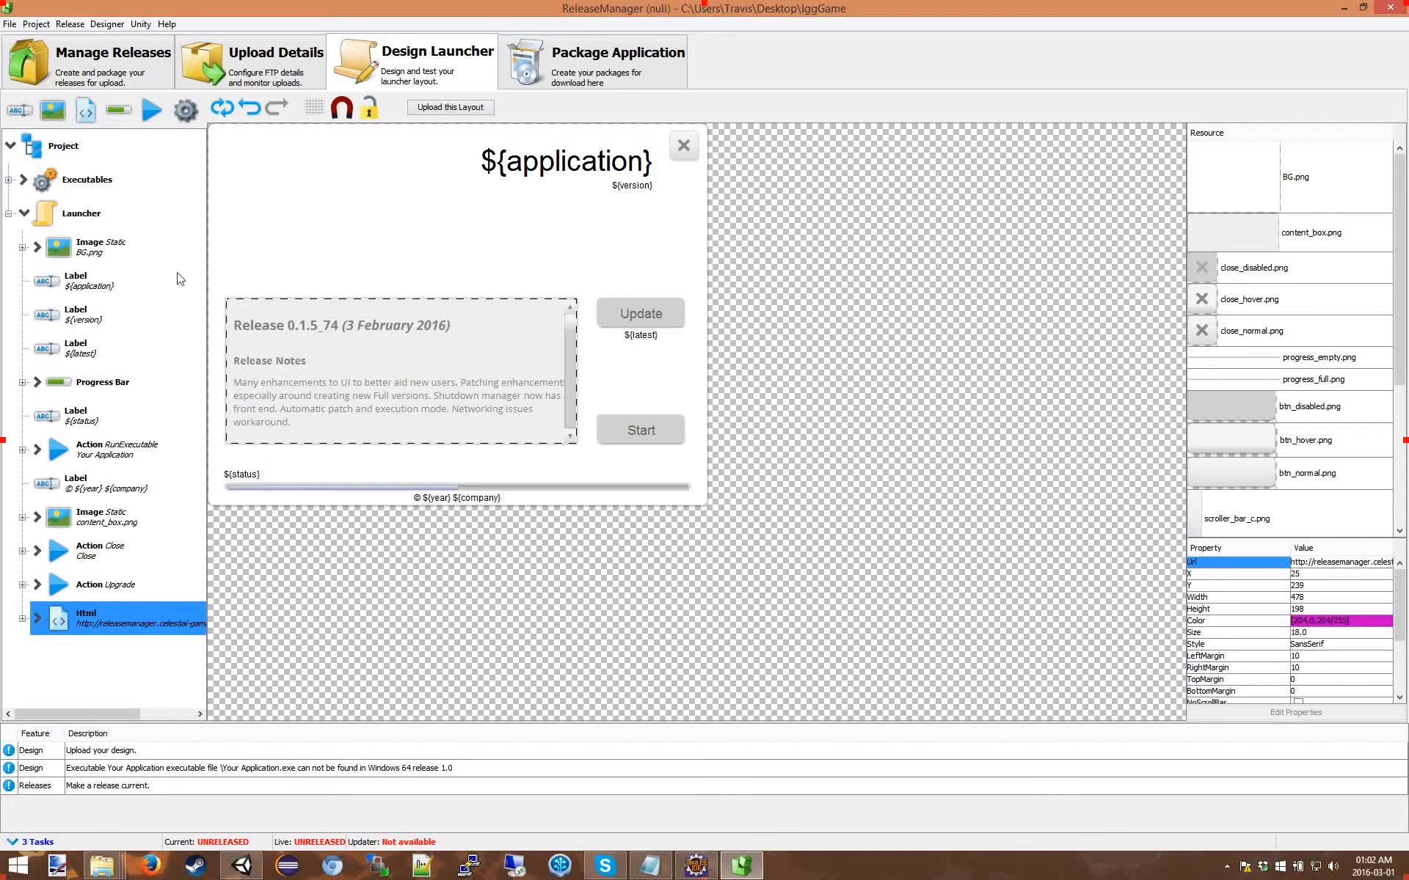
Step: Rename the Your Application executable to IggGame with its CloseLauncher property enabled
{"action": "left_click", "coordinate": [10, 219]}
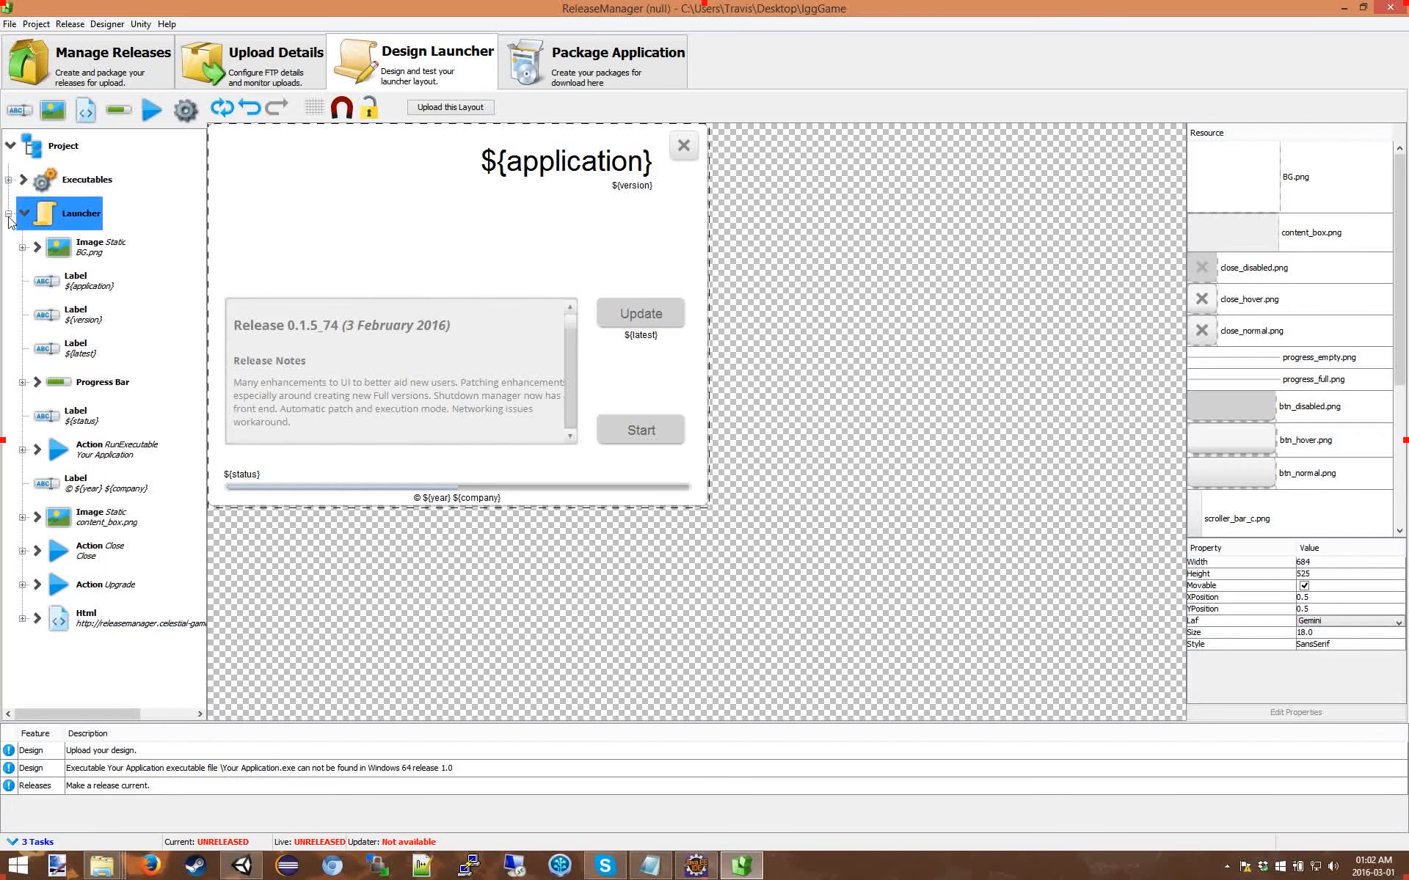
{"action": "left_click", "coordinate": [8, 214]}
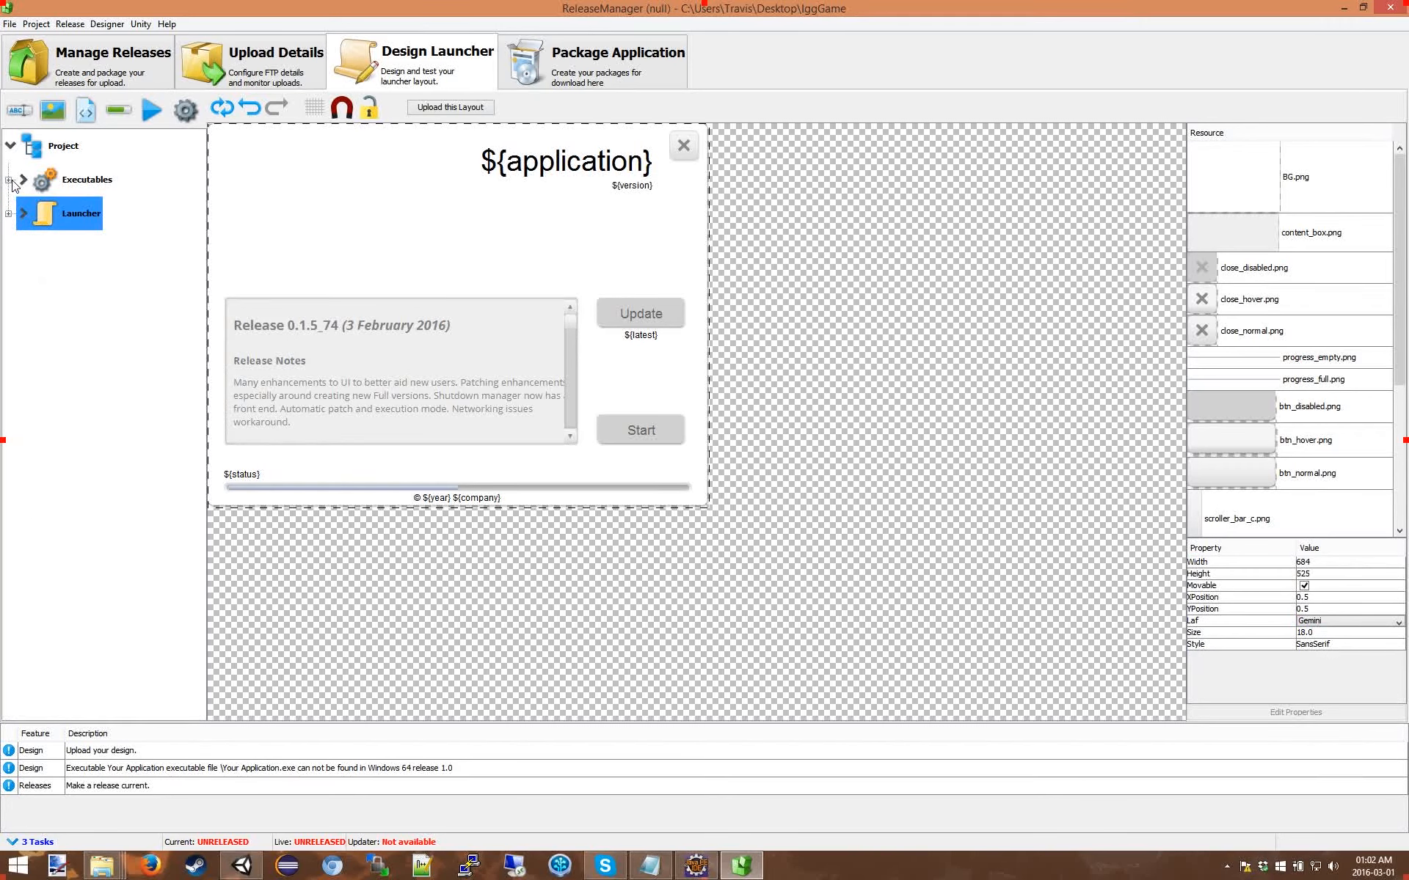
{"action": "left_click", "coordinate": [10, 180]}
{"action": "left_click", "coordinate": [72, 179]}
{"action": "left_click", "coordinate": [85, 213]}
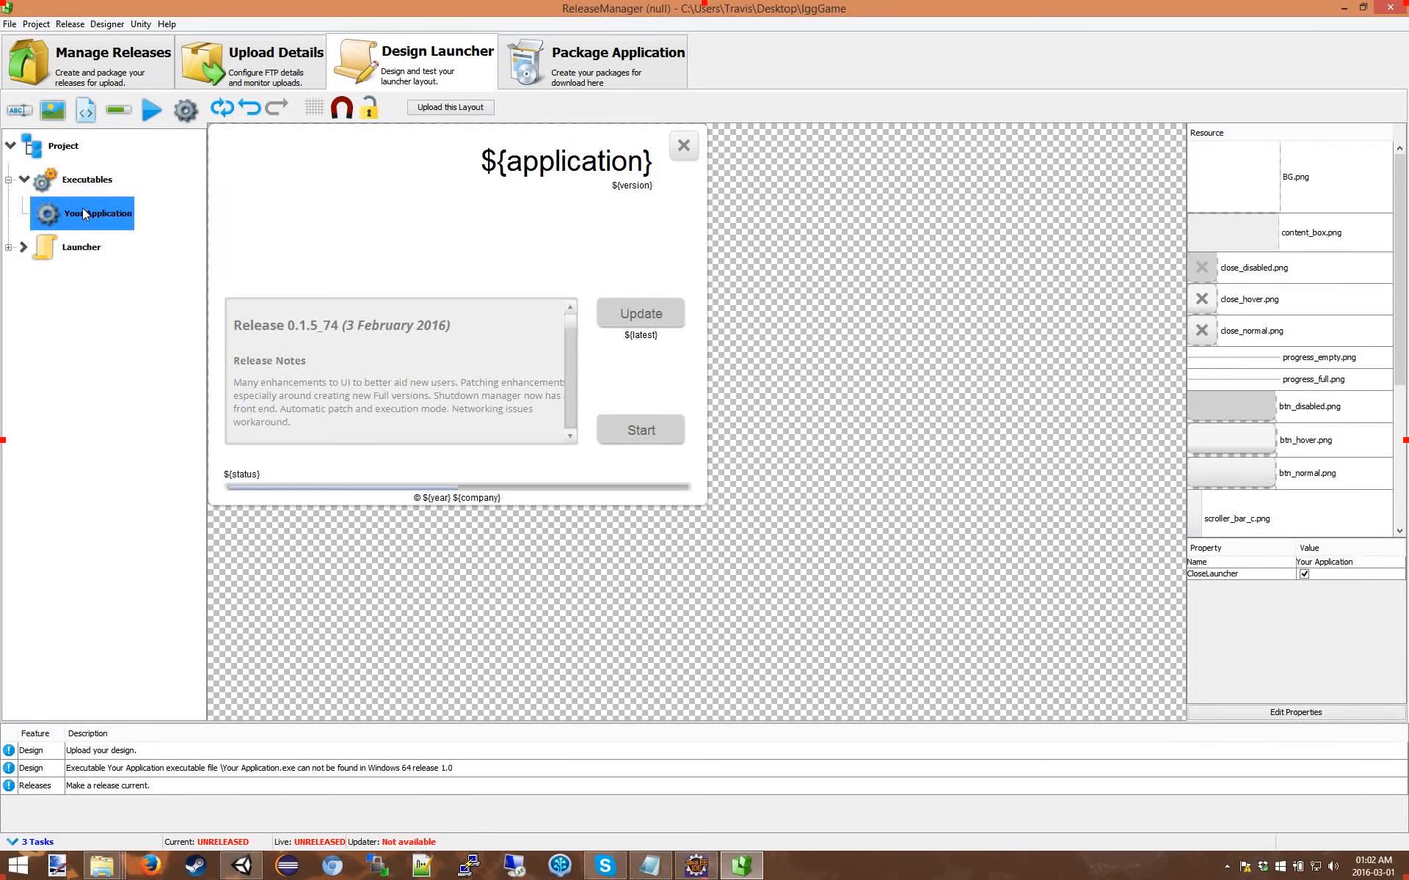
{"action": "left_click", "coordinate": [1361, 563]}
{"action": "left_click_drag", "start_coordinate": [1349, 567], "coordinate": [1286, 566]}
{"action": "key", "text": "BackSpace"}
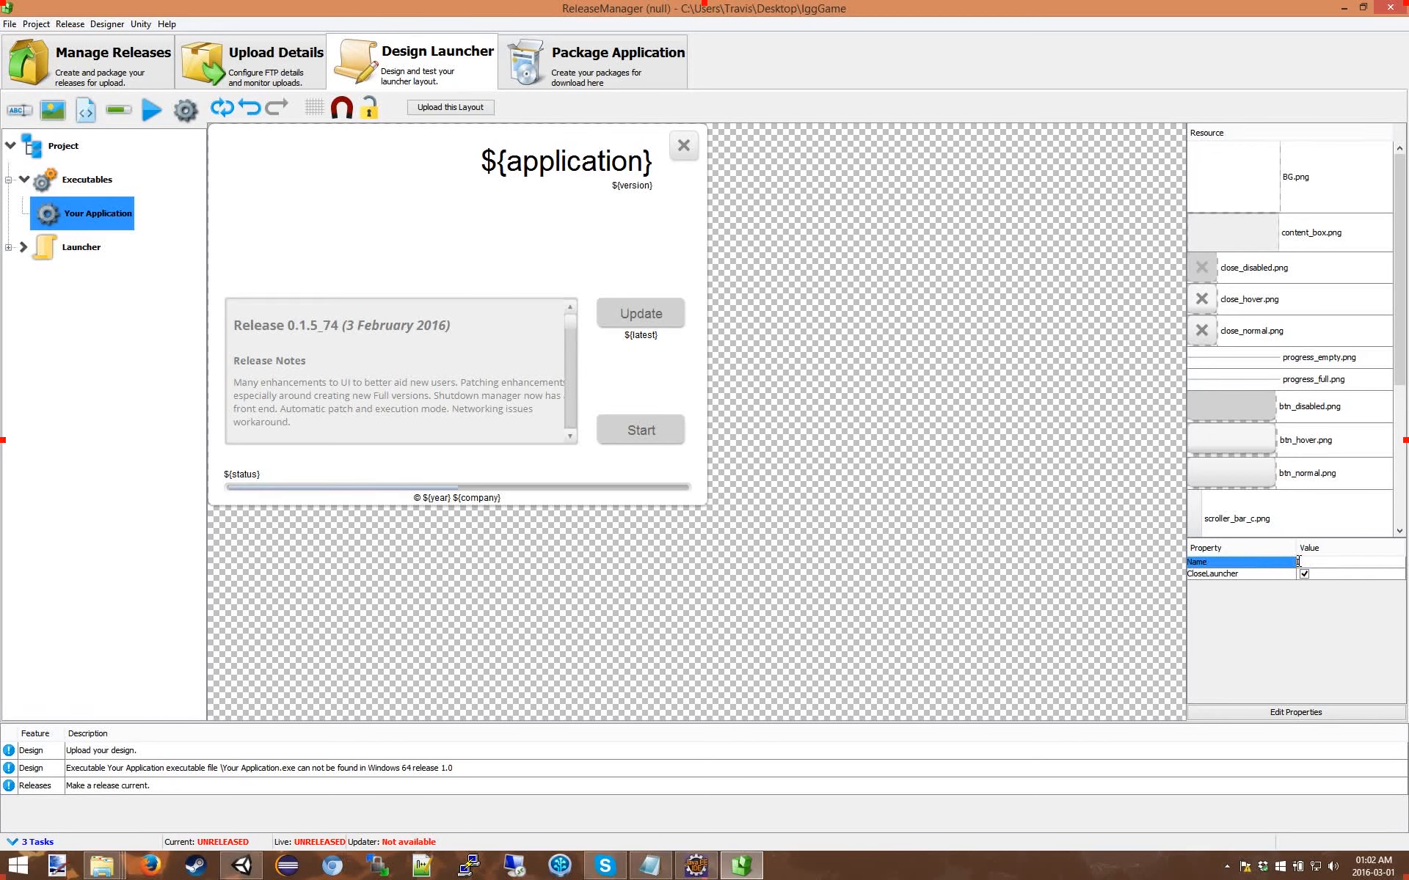
{"action": "type", "text": "IggGame"}
{"action": "left_click", "coordinate": [1350, 576]}
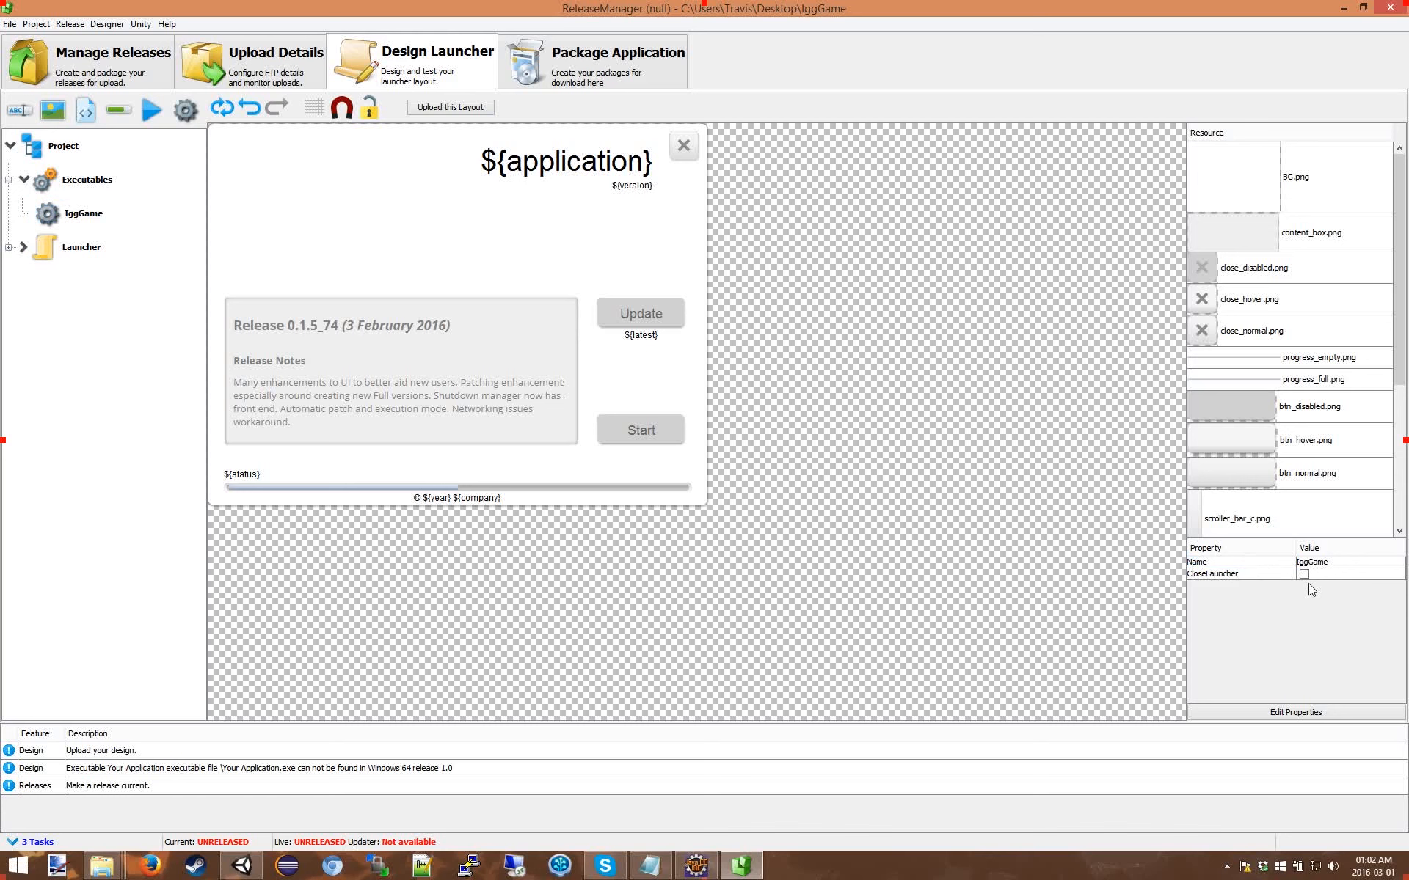
{"action": "left_click", "coordinate": [1304, 575]}
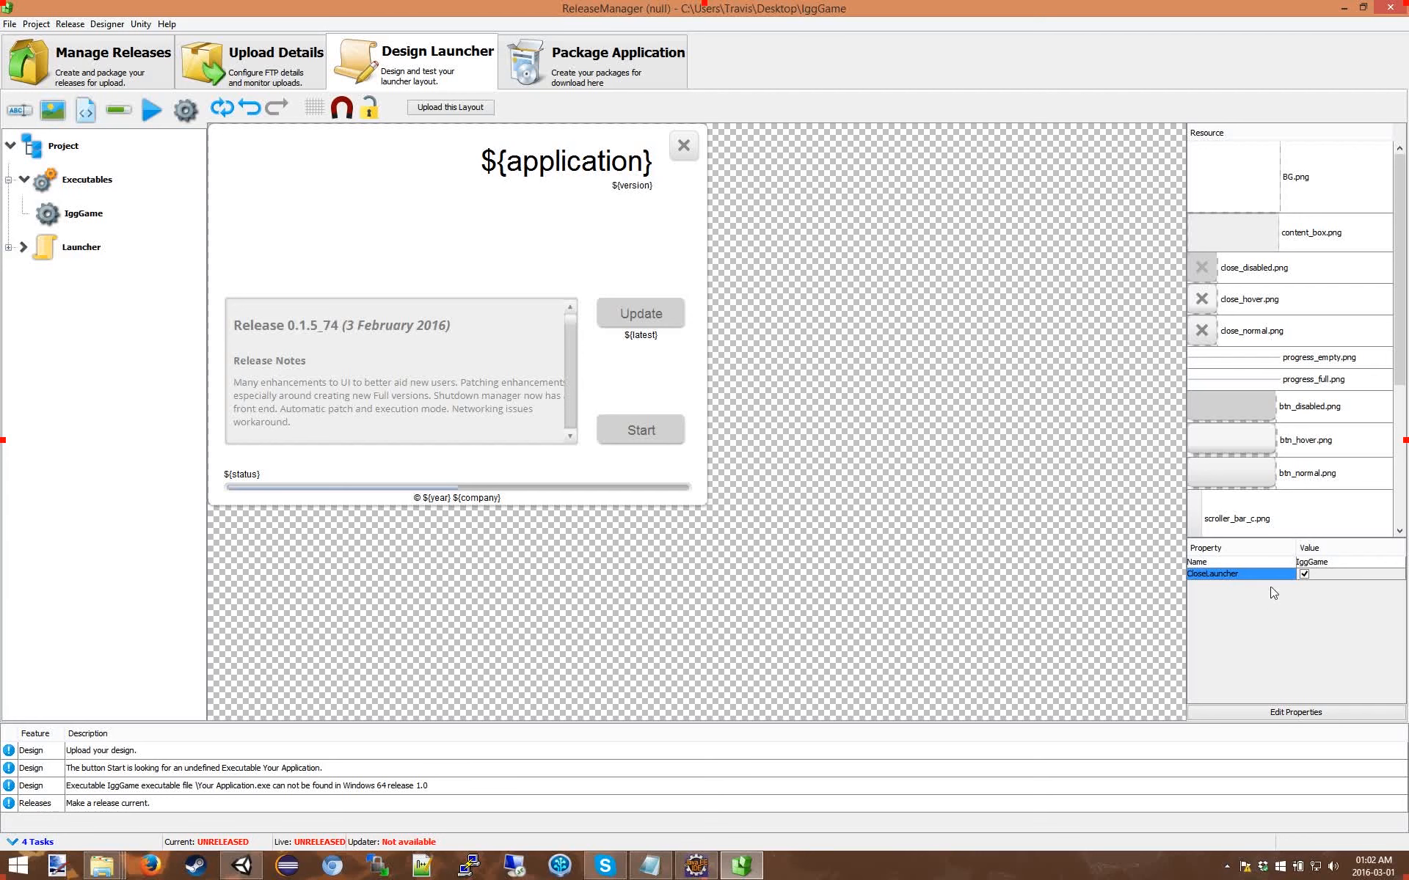
Step: Open the IggGame executable's full properties, enable Close Launcher, and set the Win64 path to "\"
{"action": "left_click", "coordinate": [1298, 714]}
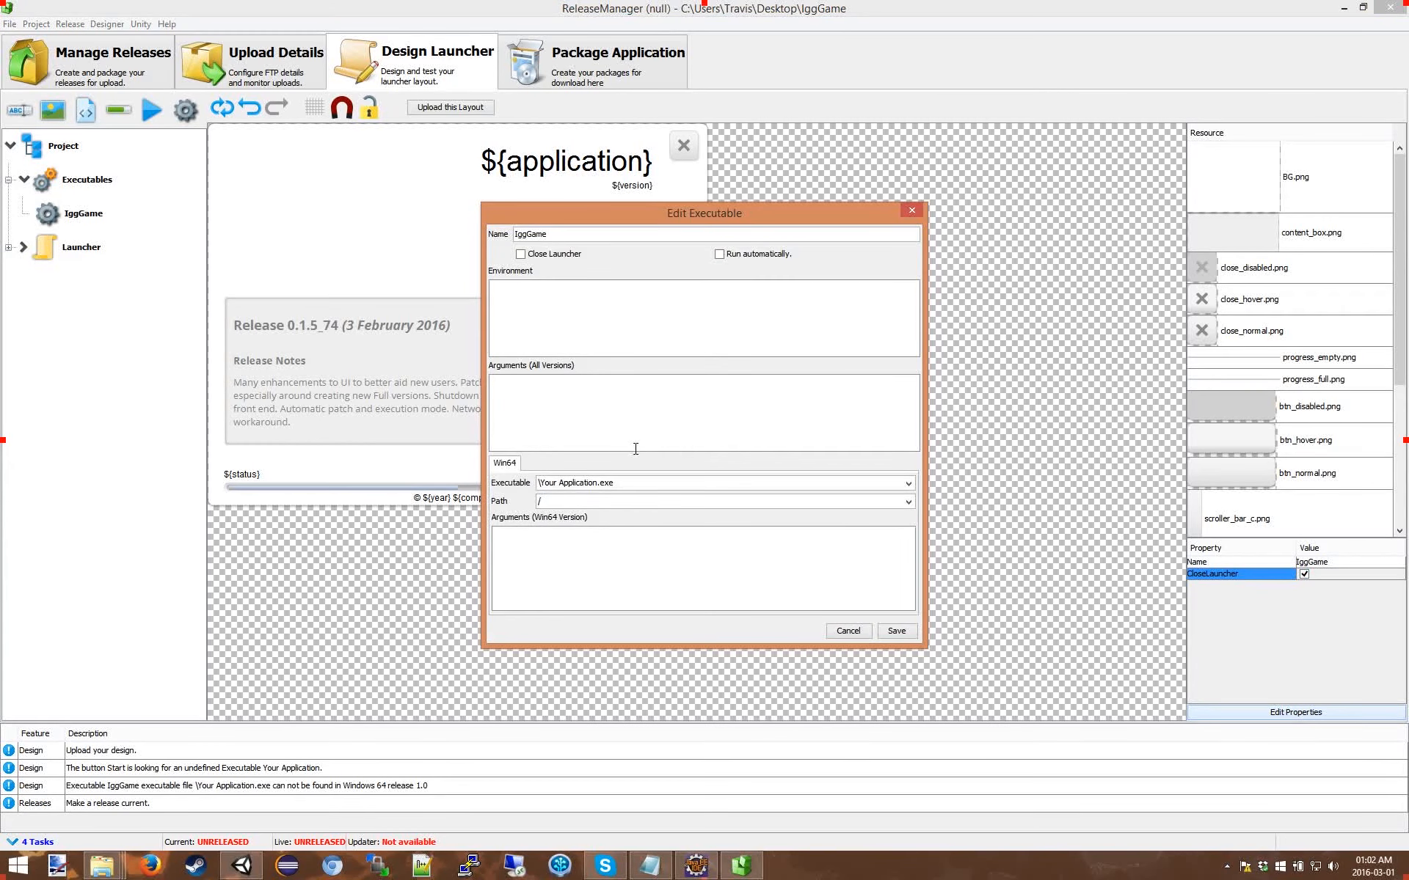
{"action": "left_click", "coordinate": [530, 255]}
{"action": "left_click", "coordinate": [557, 306]}
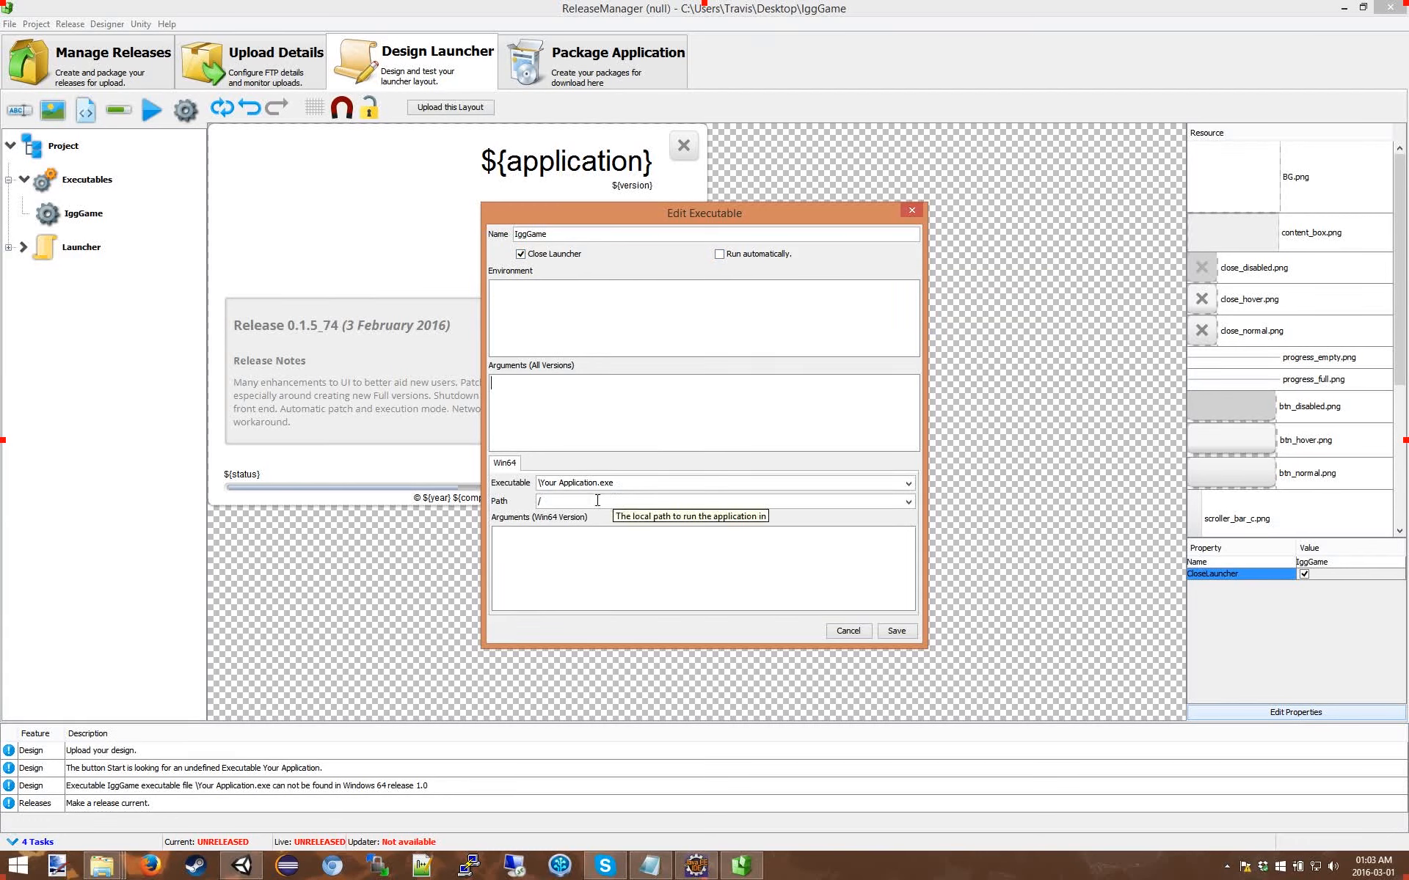
{"action": "left_click", "coordinate": [890, 505]}
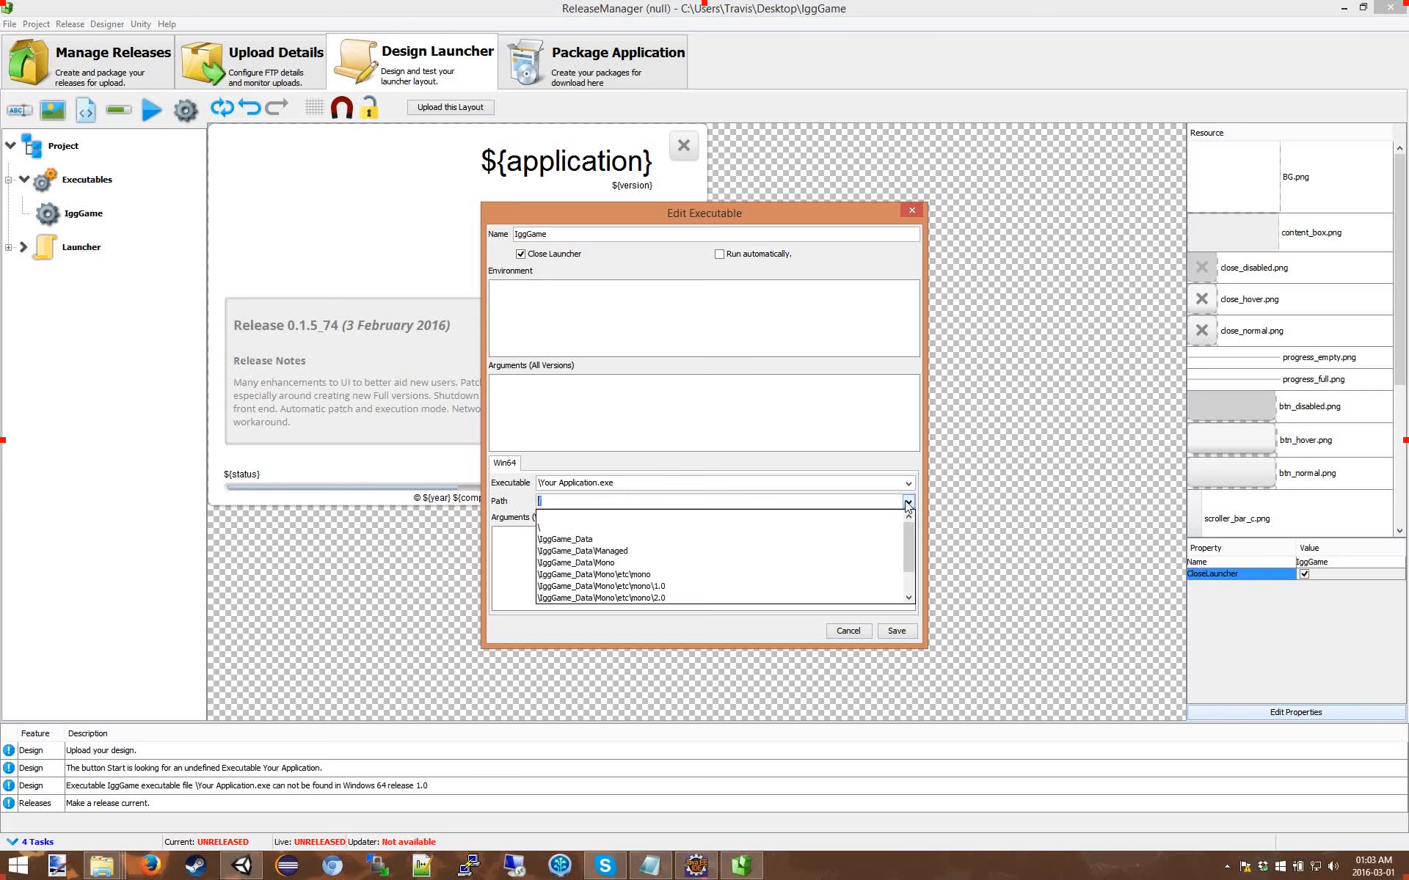
{"action": "left_click", "coordinate": [567, 528]}
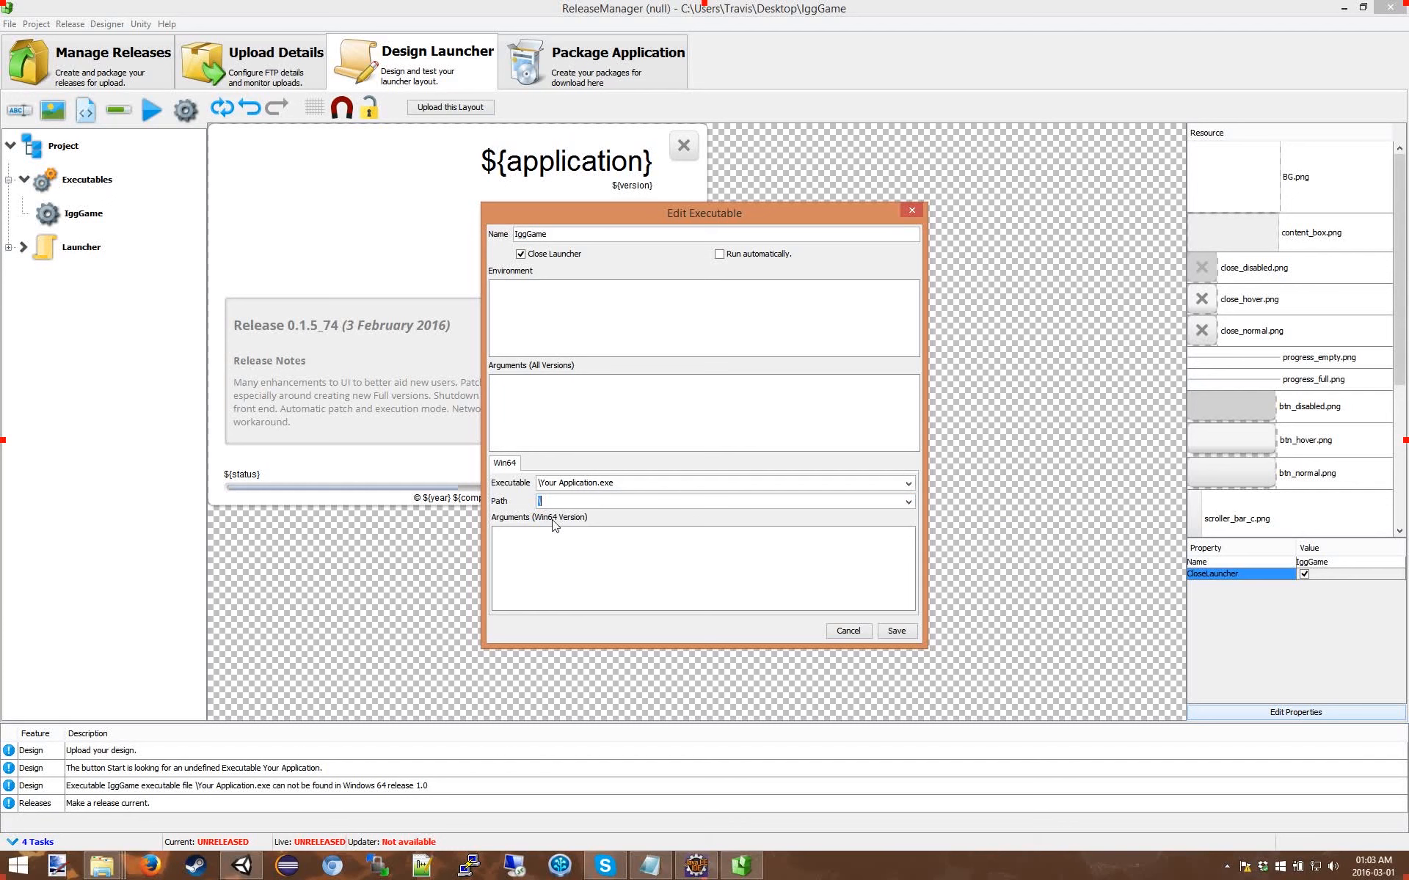
Step: Set the Win64 executable file to \IggGame.exe and save the executable's properties
{"action": "left_click", "coordinate": [908, 483]}
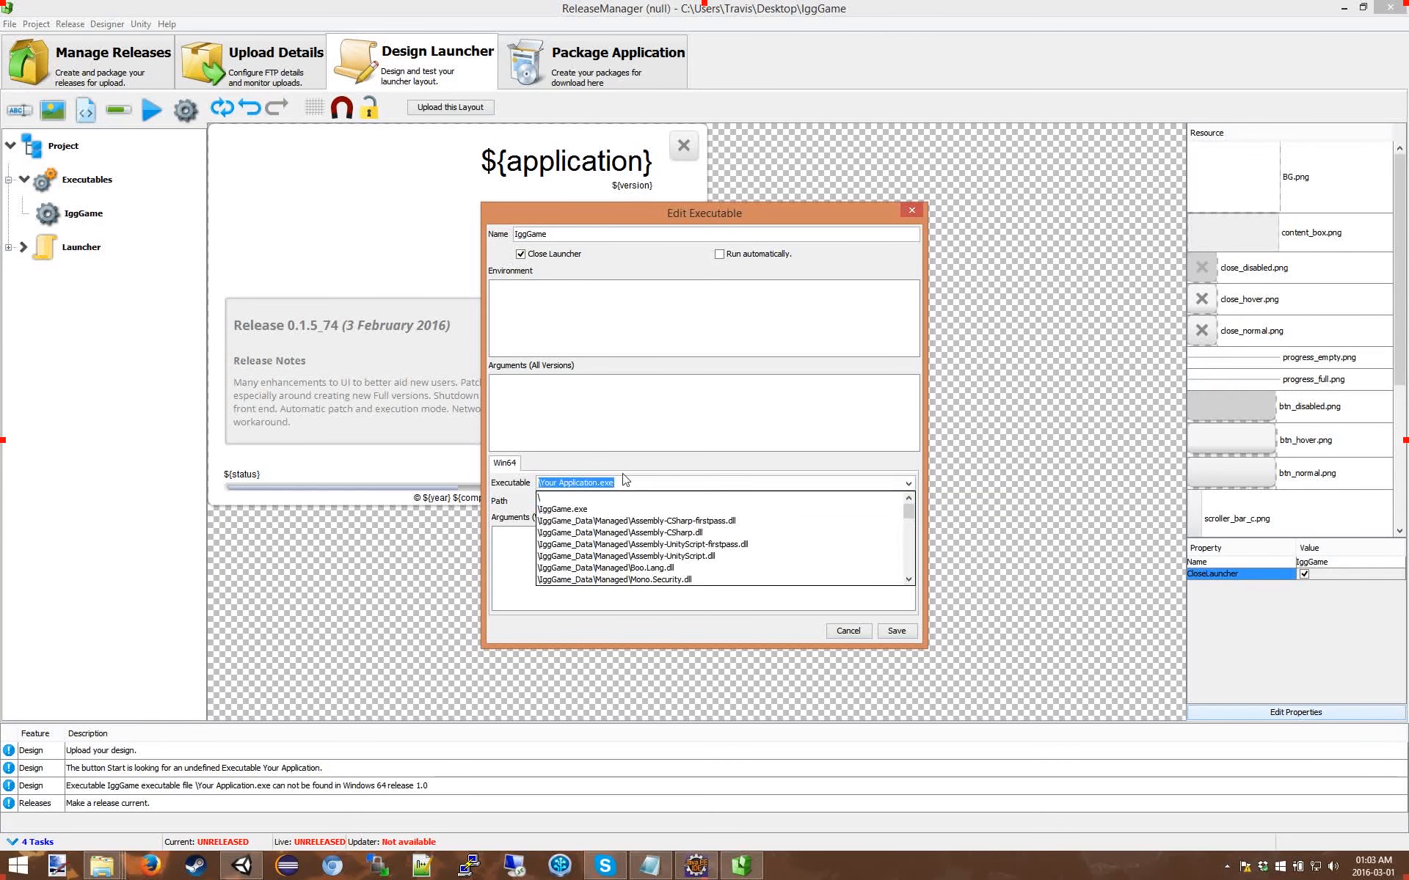
{"action": "scroll", "coordinate": [574, 523], "scroll_direction": "down", "scroll_amount": 10}
{"action": "scroll", "coordinate": [580, 550], "scroll_direction": "up", "scroll_amount": 10}
{"action": "left_click", "coordinate": [574, 509]}
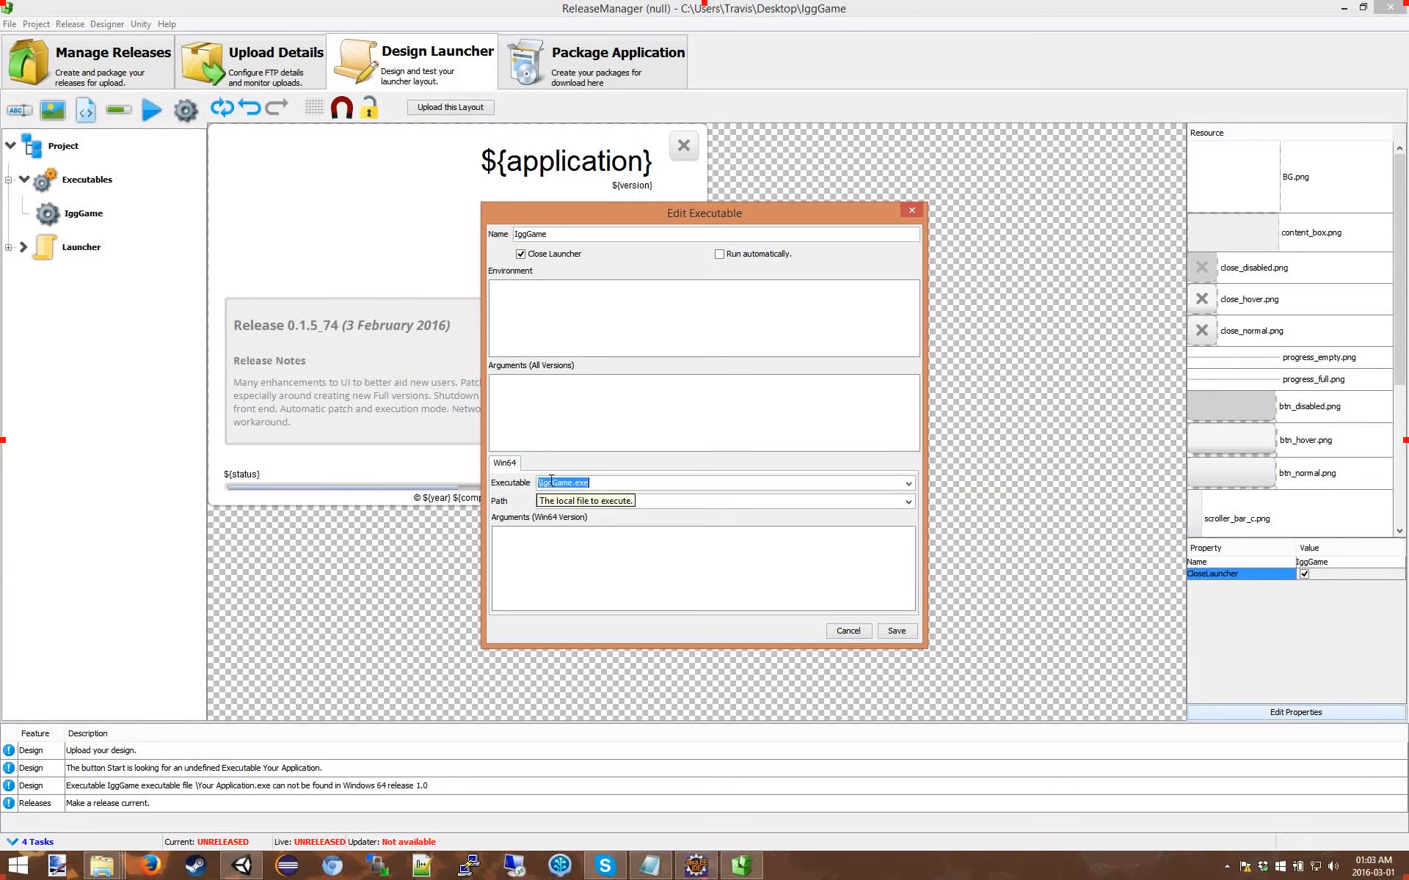
{"action": "left_click", "coordinate": [564, 544]}
{"action": "left_click", "coordinate": [515, 389]}
{"action": "left_click", "coordinate": [888, 631]}
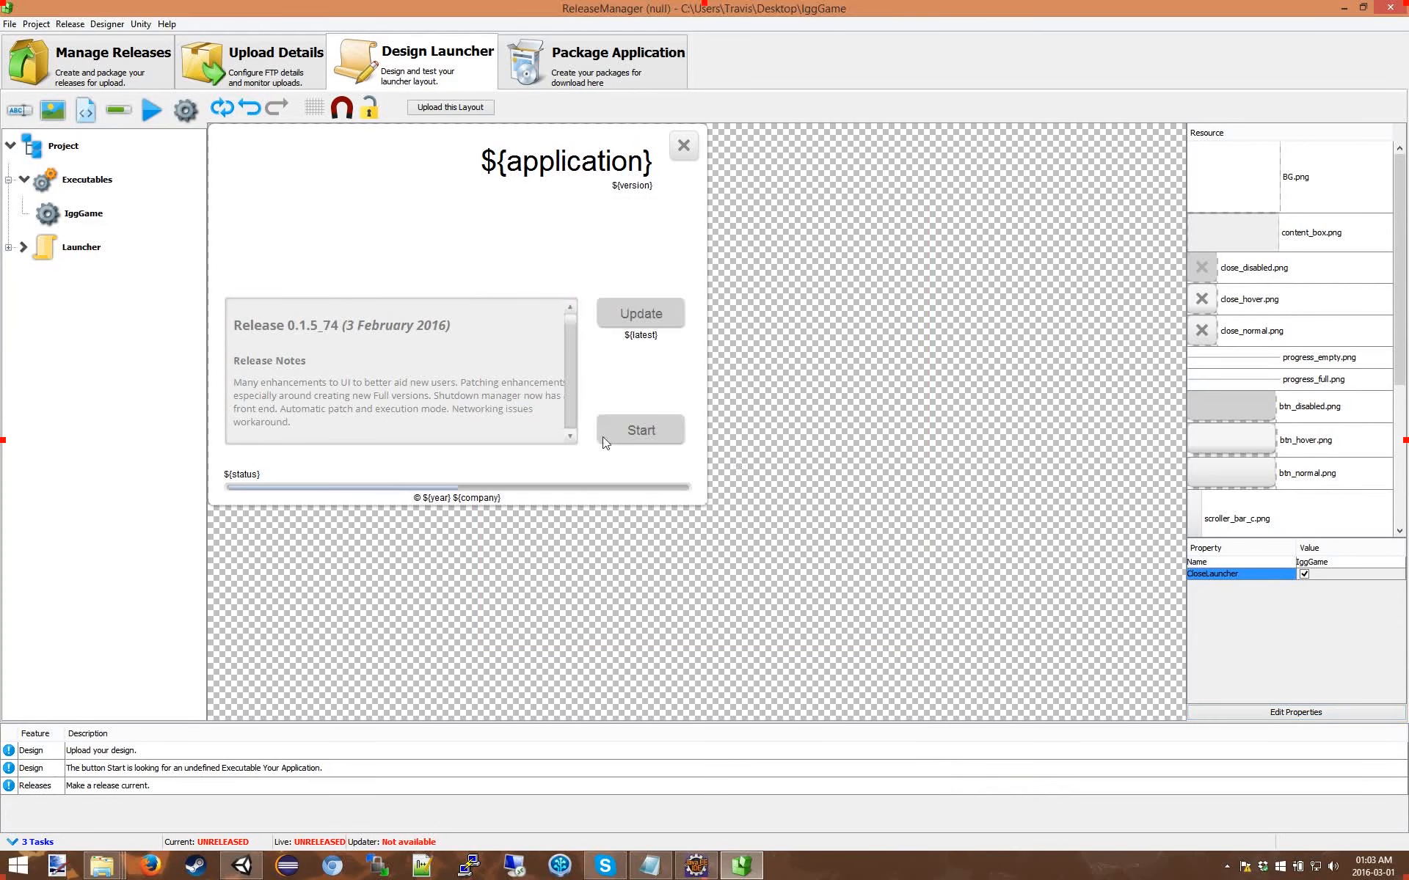
Step: Set the Start button's executable to IggGame and save the button's properties
{"action": "left_click", "coordinate": [627, 437]}
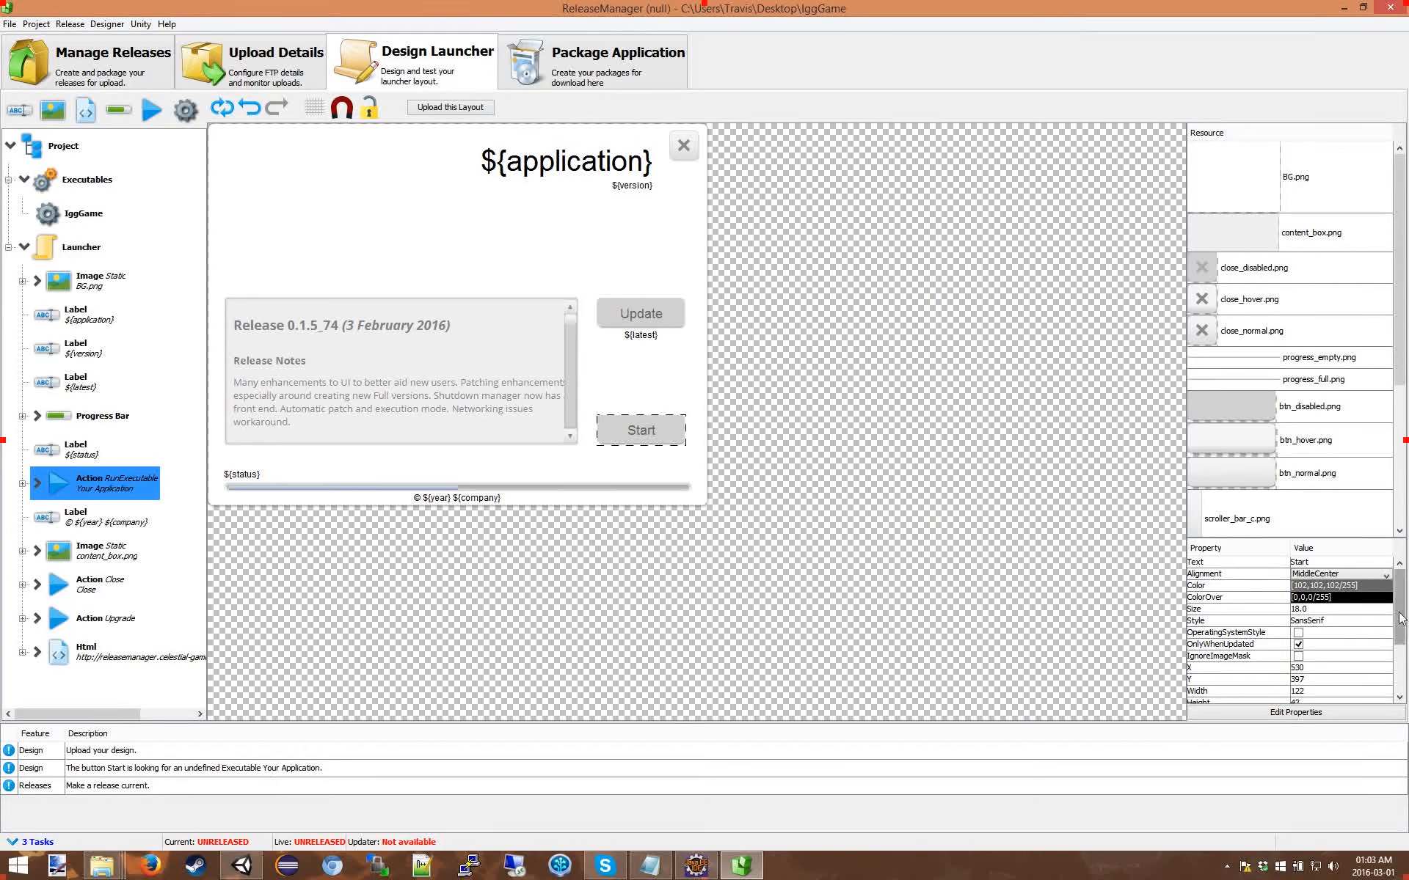
{"action": "left_click", "coordinate": [1300, 716]}
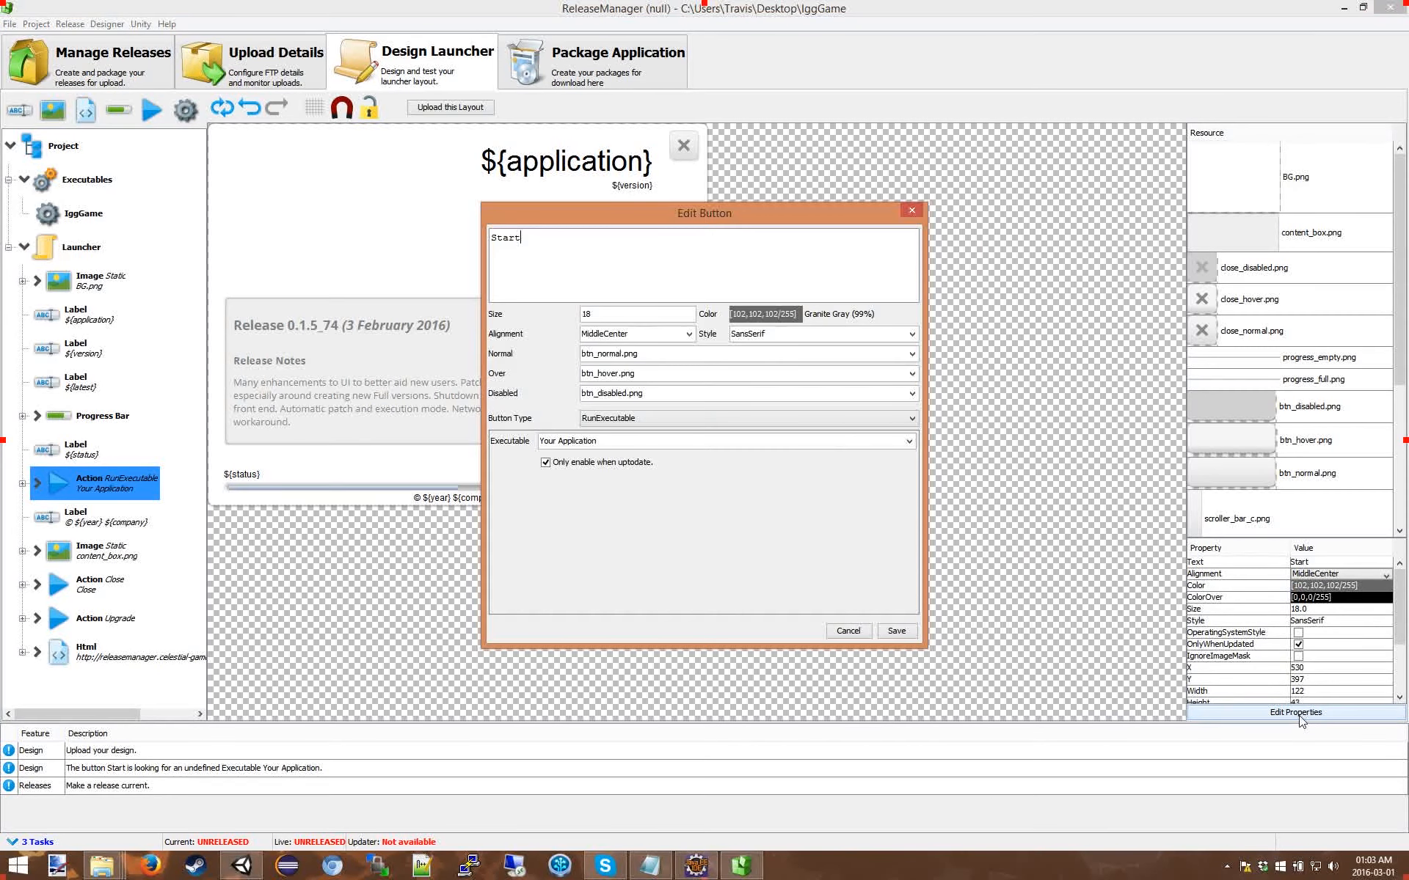
{"action": "left_click", "coordinate": [617, 441]}
{"action": "left_click", "coordinate": [579, 454]}
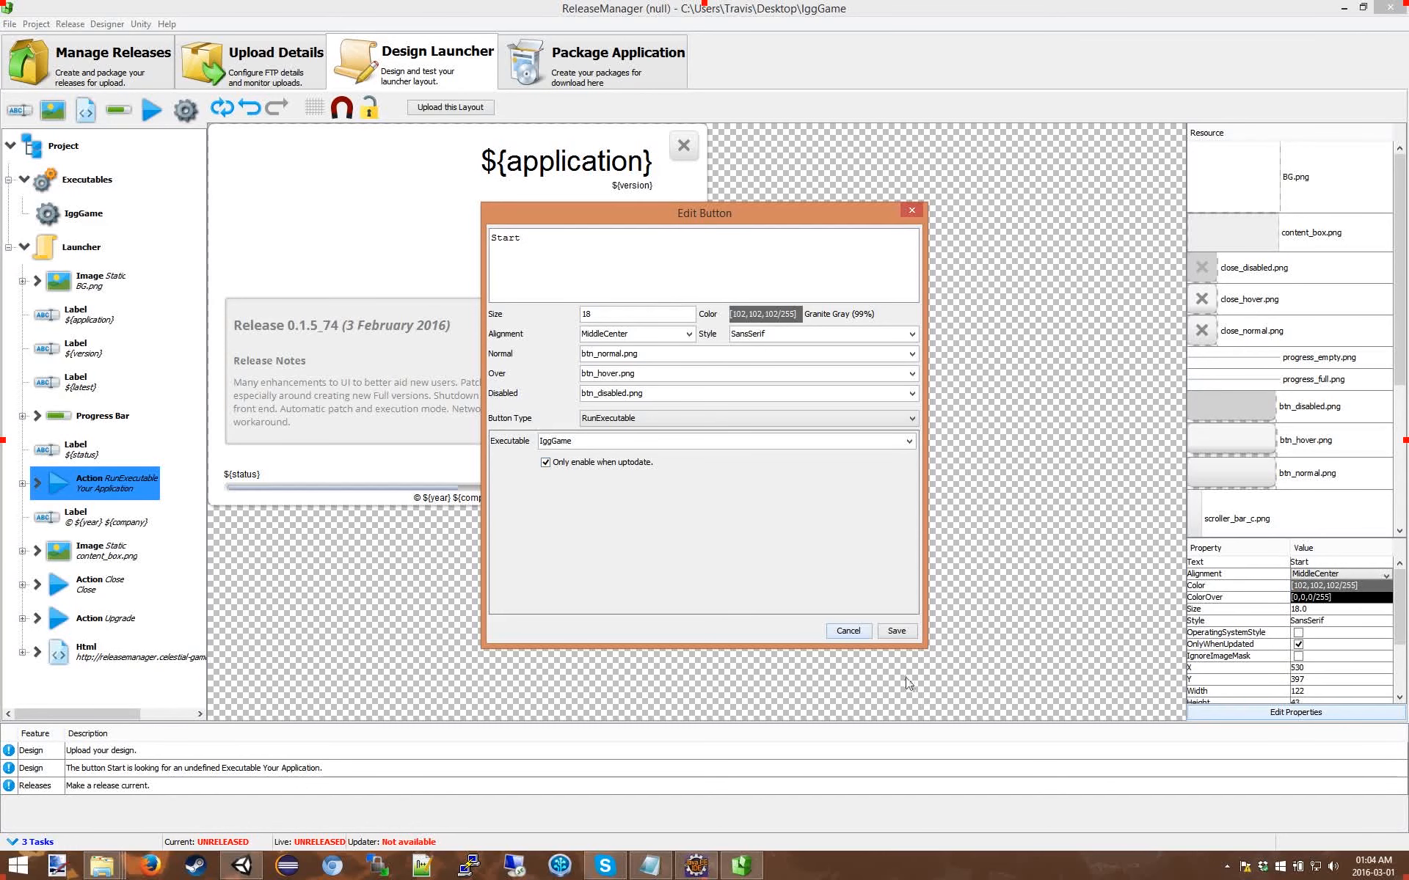
{"action": "left_click", "coordinate": [897, 632]}
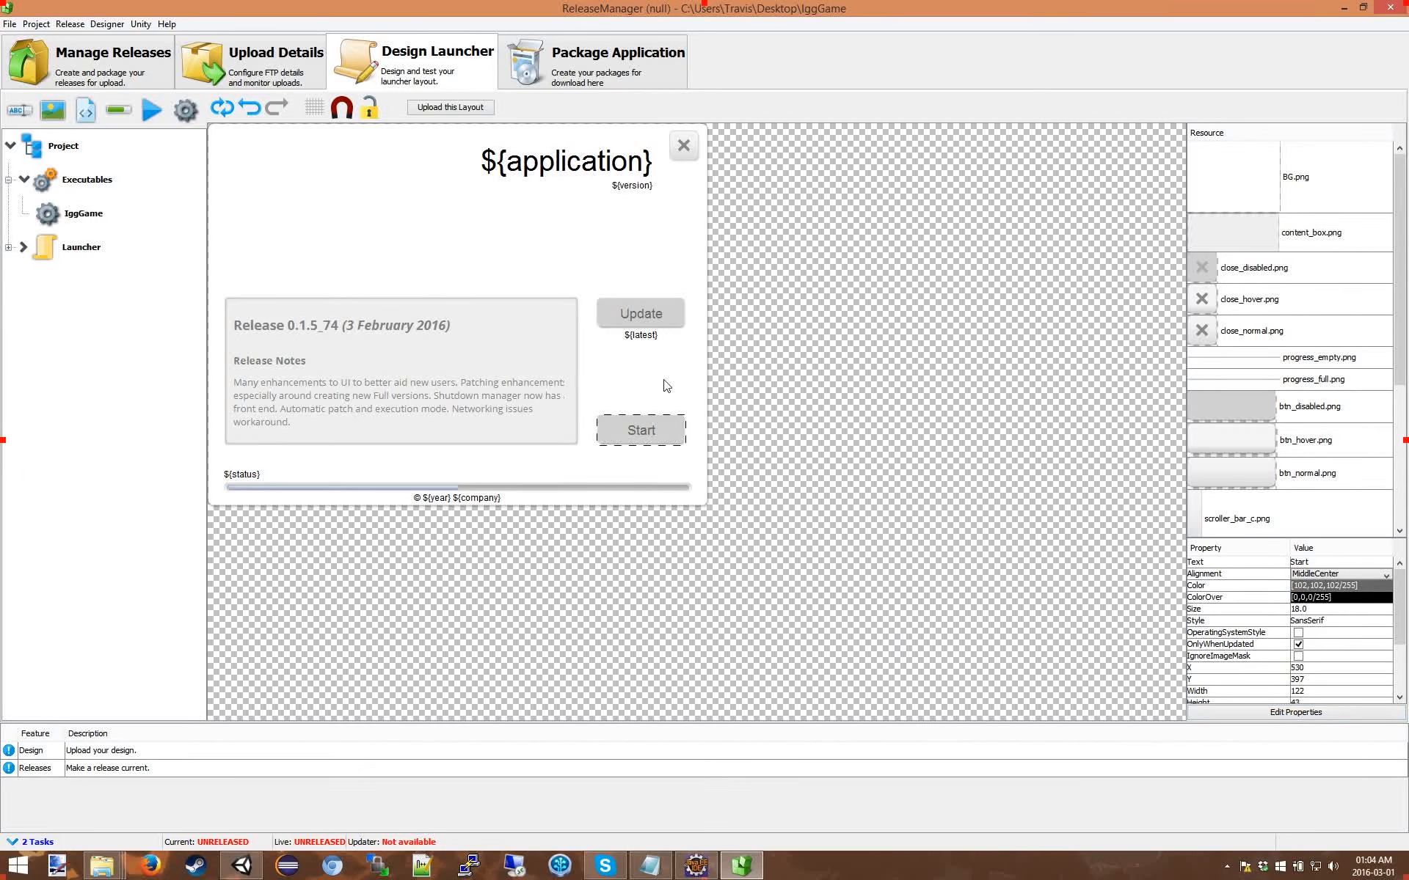
Step: Review the Update button's type options, close its properties without saving, and expand the Launcher's elements in the project tree
{"action": "left_click", "coordinate": [640, 314]}
{"action": "left_click", "coordinate": [1310, 707]}
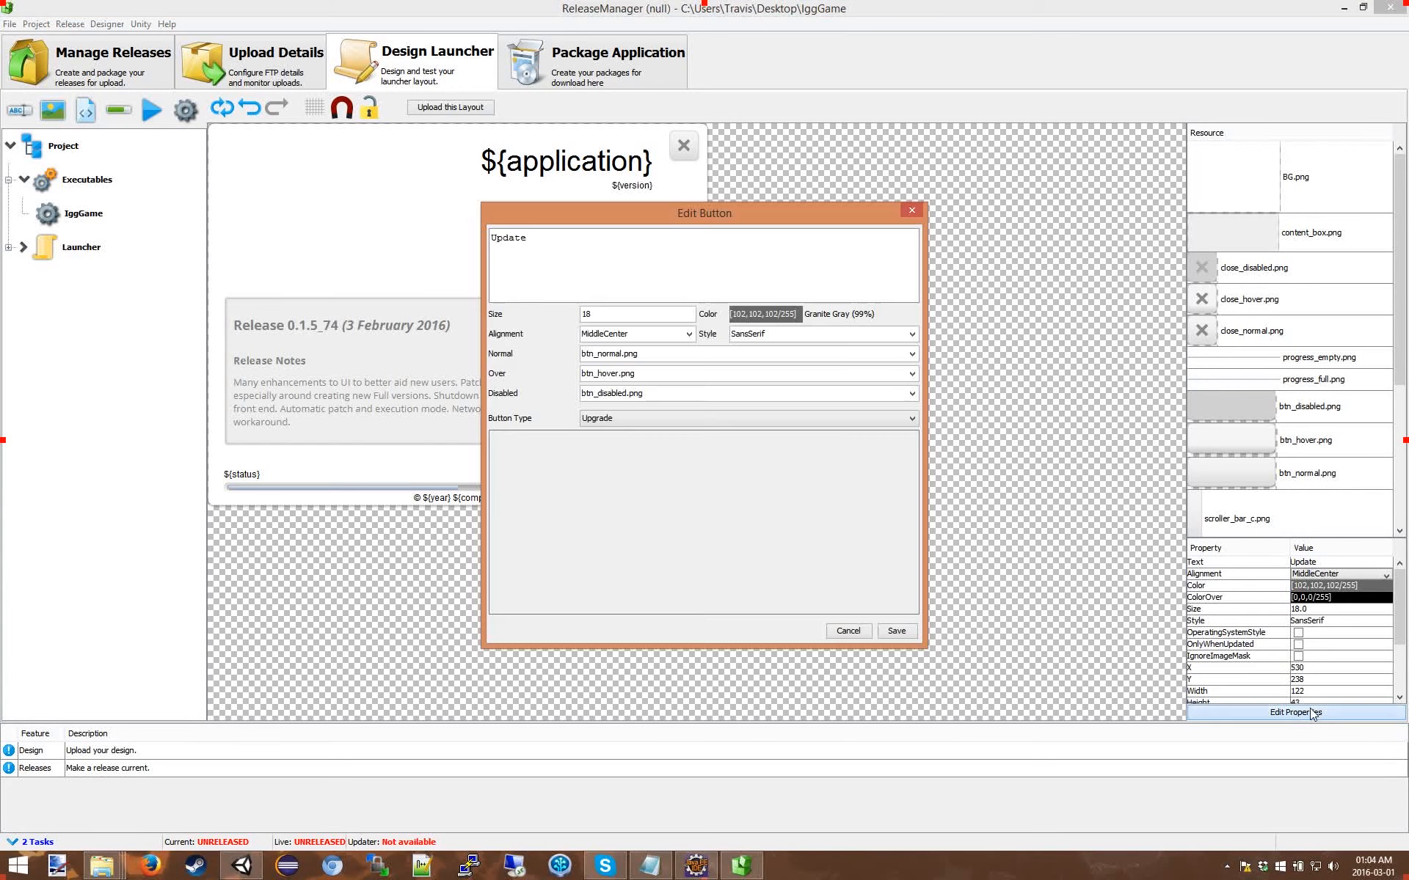
{"action": "left_click", "coordinate": [654, 419]}
{"action": "left_click", "coordinate": [653, 420]}
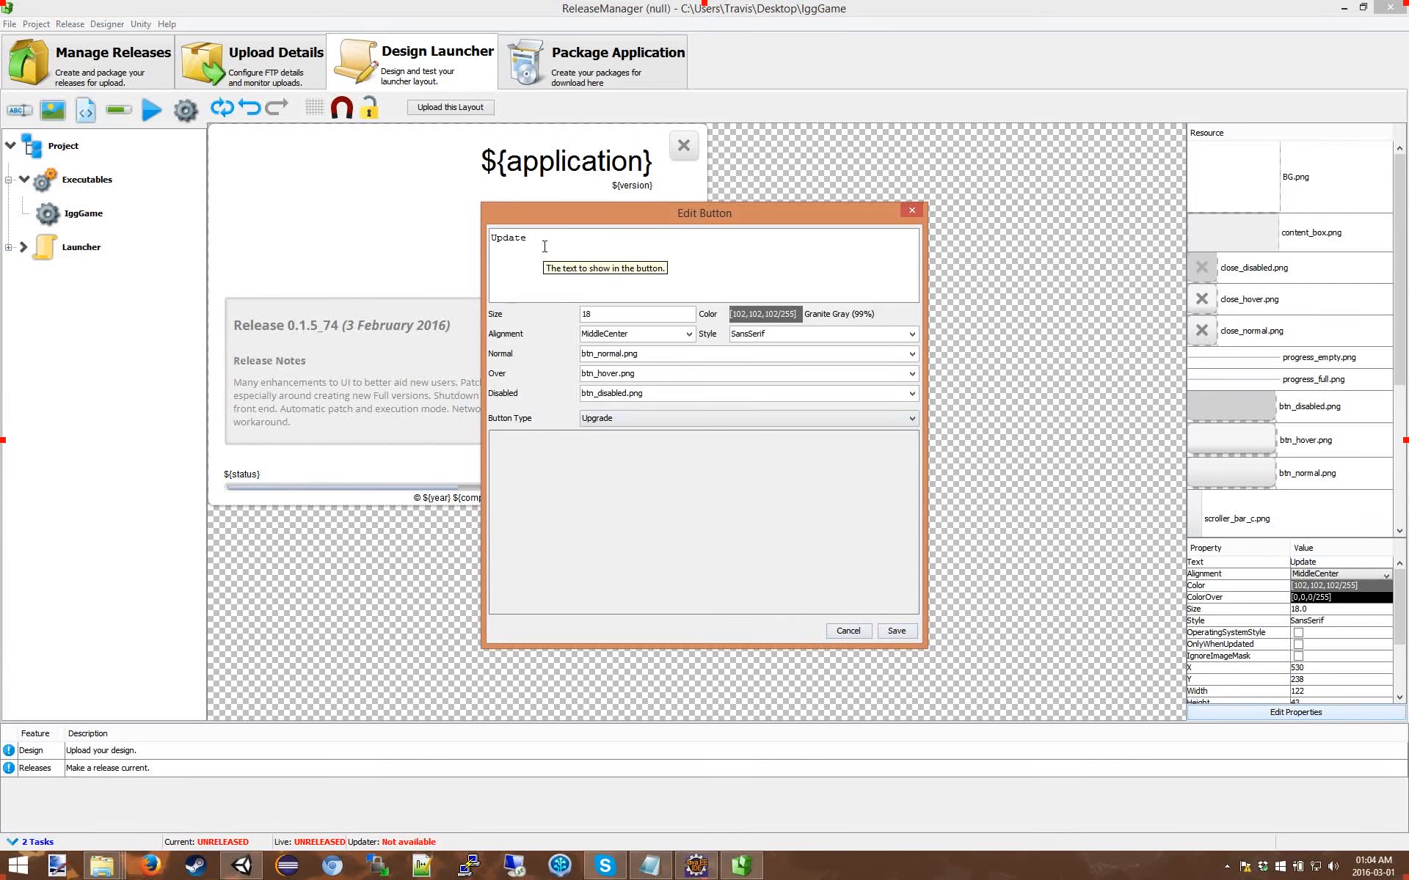
{"action": "left_click", "coordinate": [912, 210]}
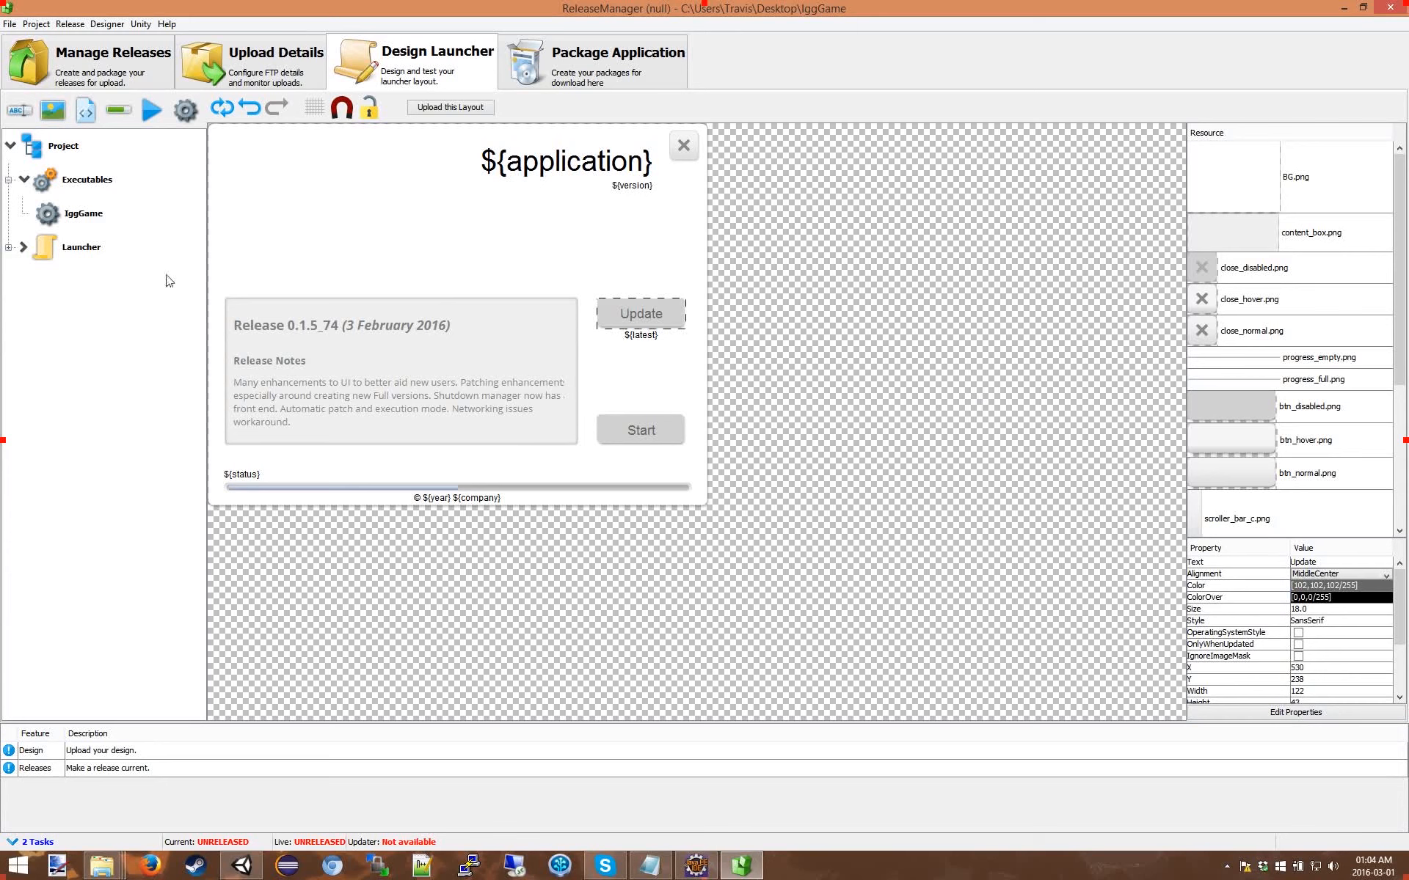
{"action": "left_click", "coordinate": [9, 249]}
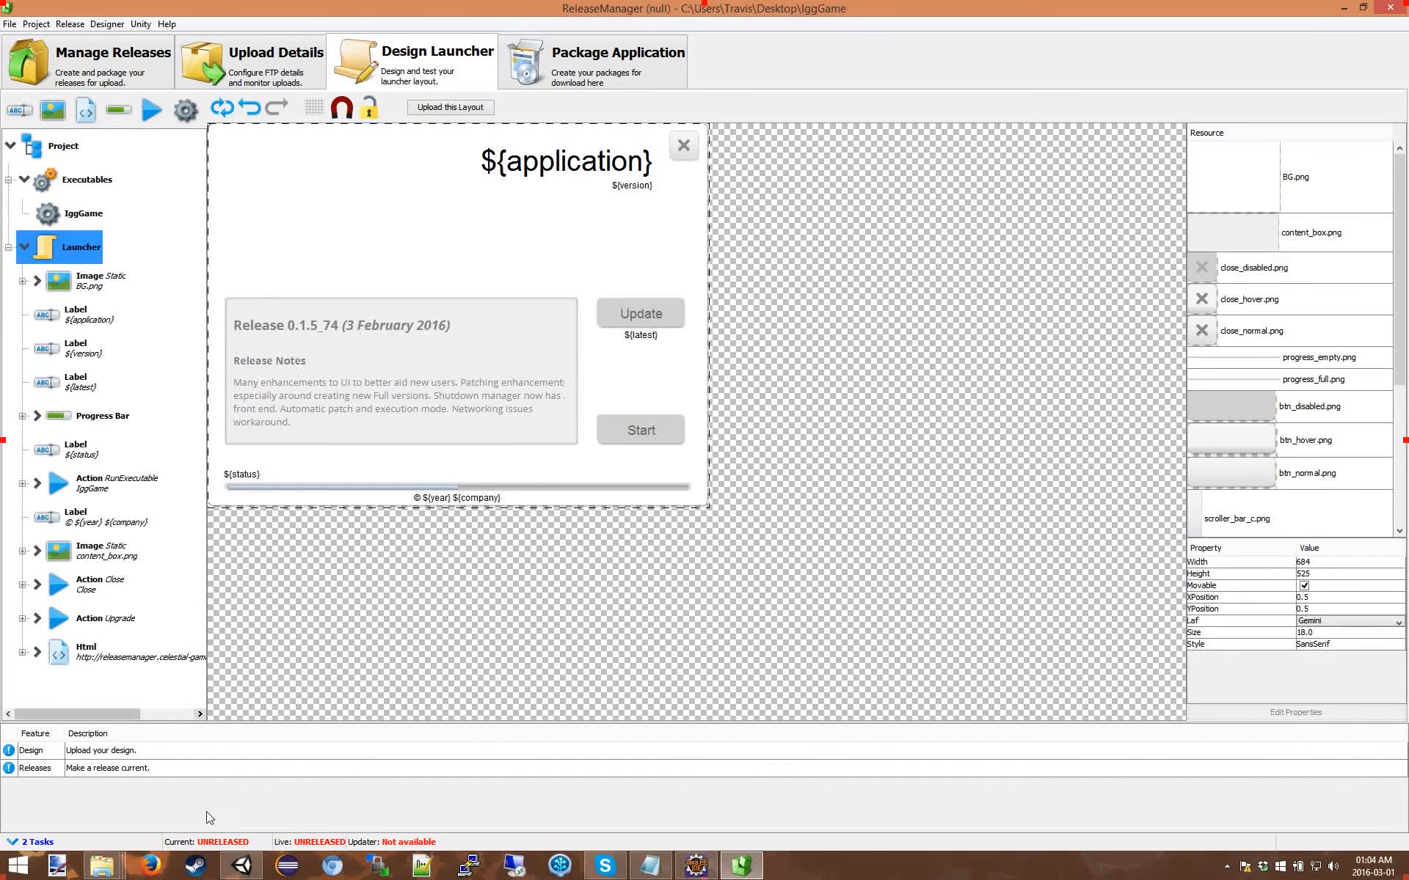
Step: Switch to File Explorer, bring up the Icons folder, and add 256.jpg to the launcher's image resources
{"action": "left_click", "coordinate": [101, 866]}
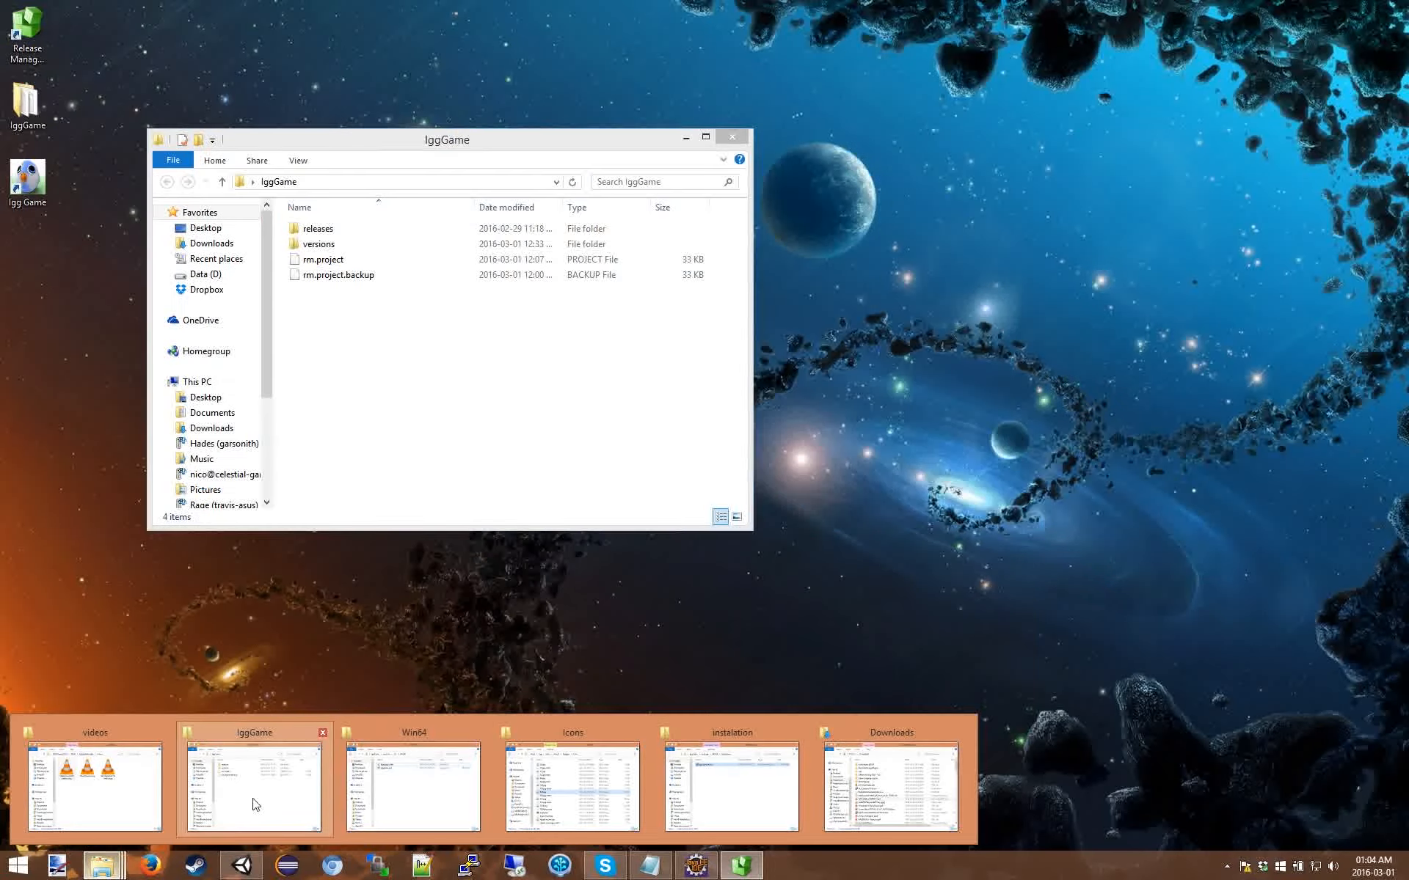
{"action": "left_click", "coordinate": [253, 801]}
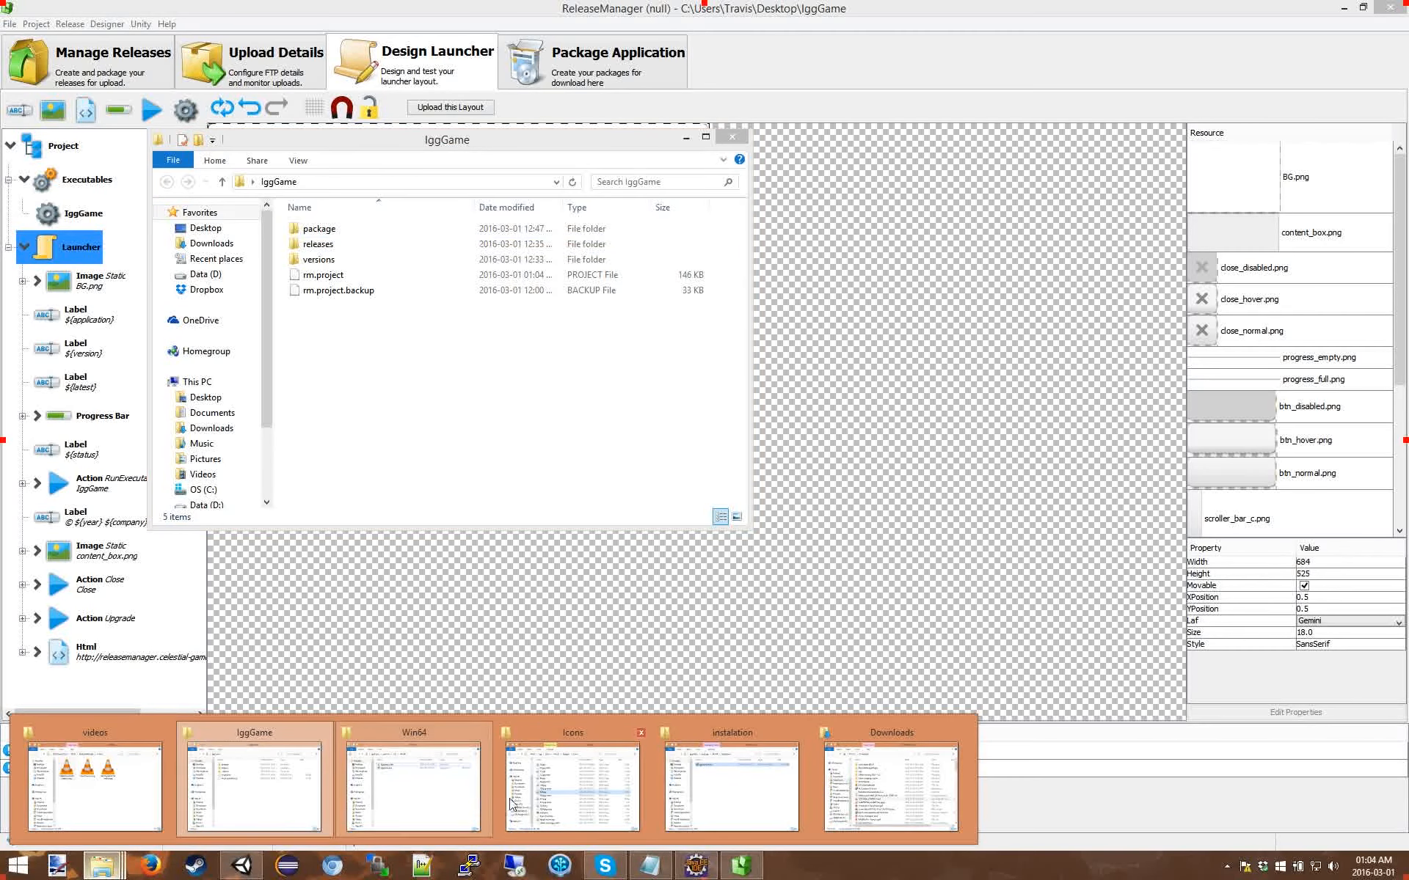
{"action": "left_click", "coordinate": [562, 802]}
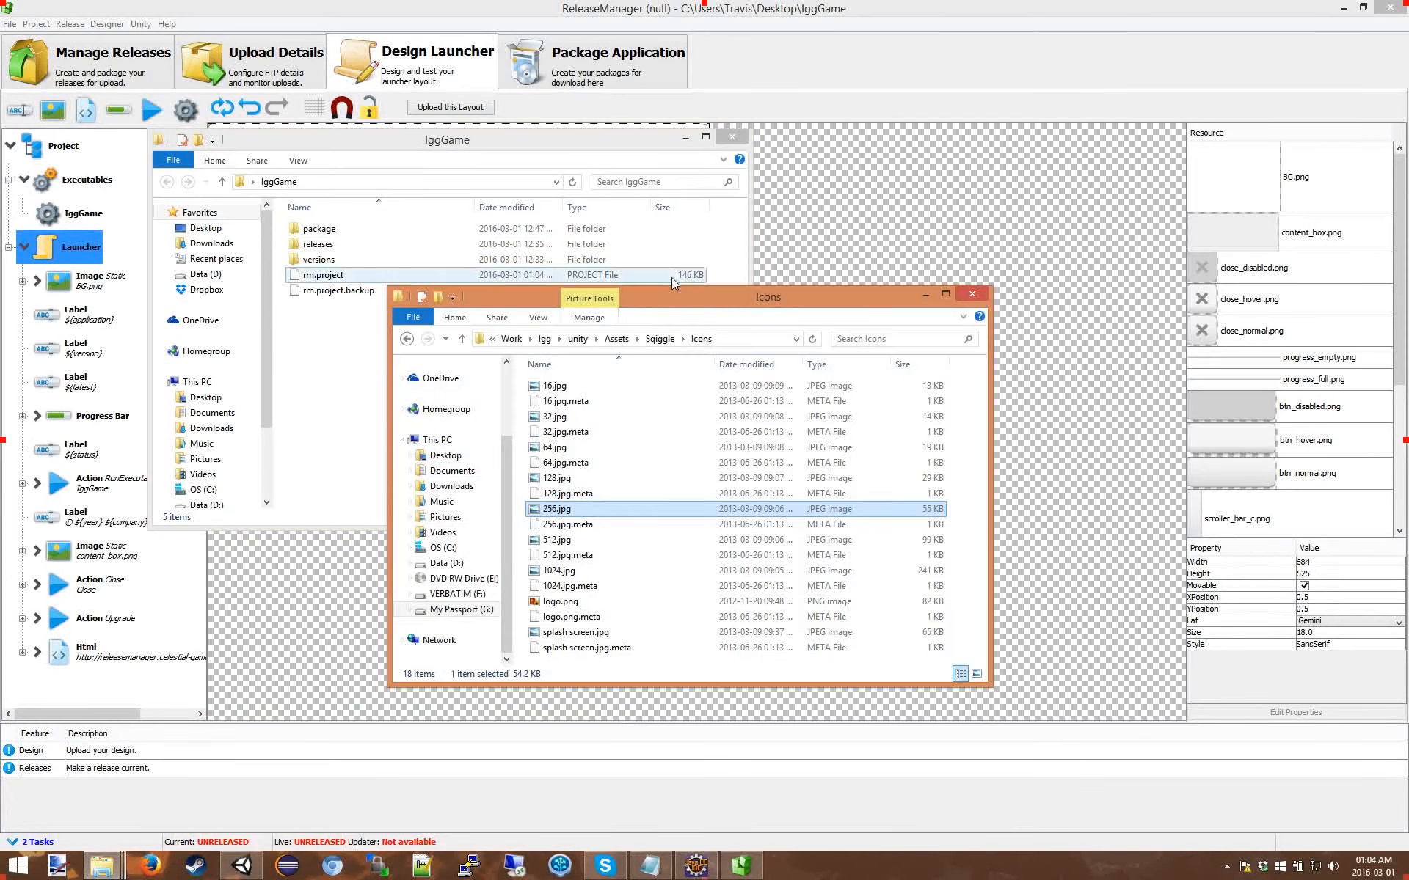
{"action": "left_click", "coordinate": [684, 139]}
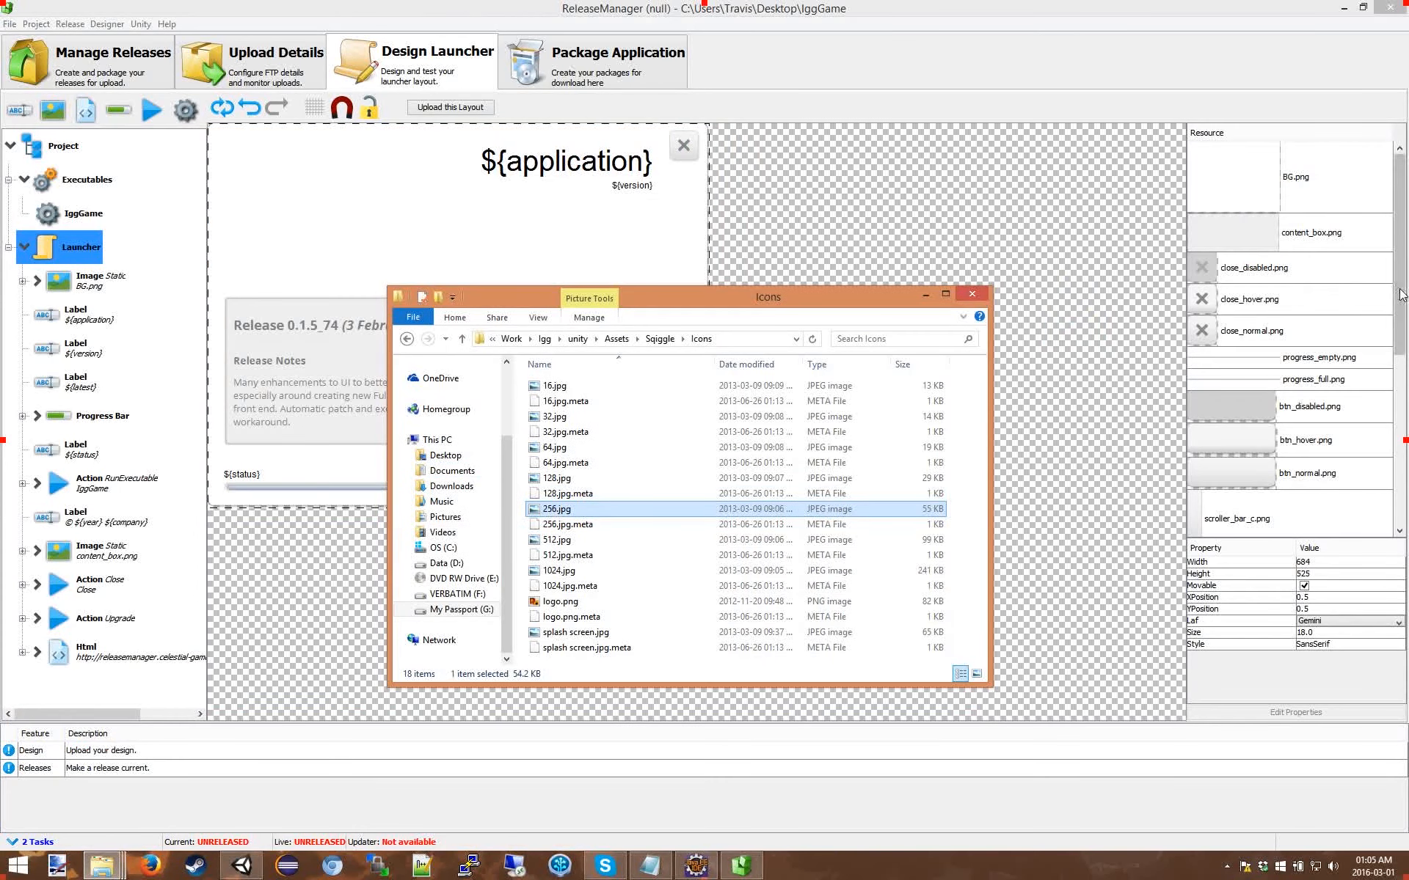
Step: Place the 256.jpg image above the release notes box, shrunk to about 168 by 180 at about X 31, Y 23
{"action": "left_click_drag", "start_coordinate": [1400, 286], "coordinate": [1400, 511]}
{"action": "left_click_drag", "start_coordinate": [1242, 490], "coordinate": [297, 179]}
{"action": "left_click_drag", "start_coordinate": [386, 284], "coordinate": [318, 237]}
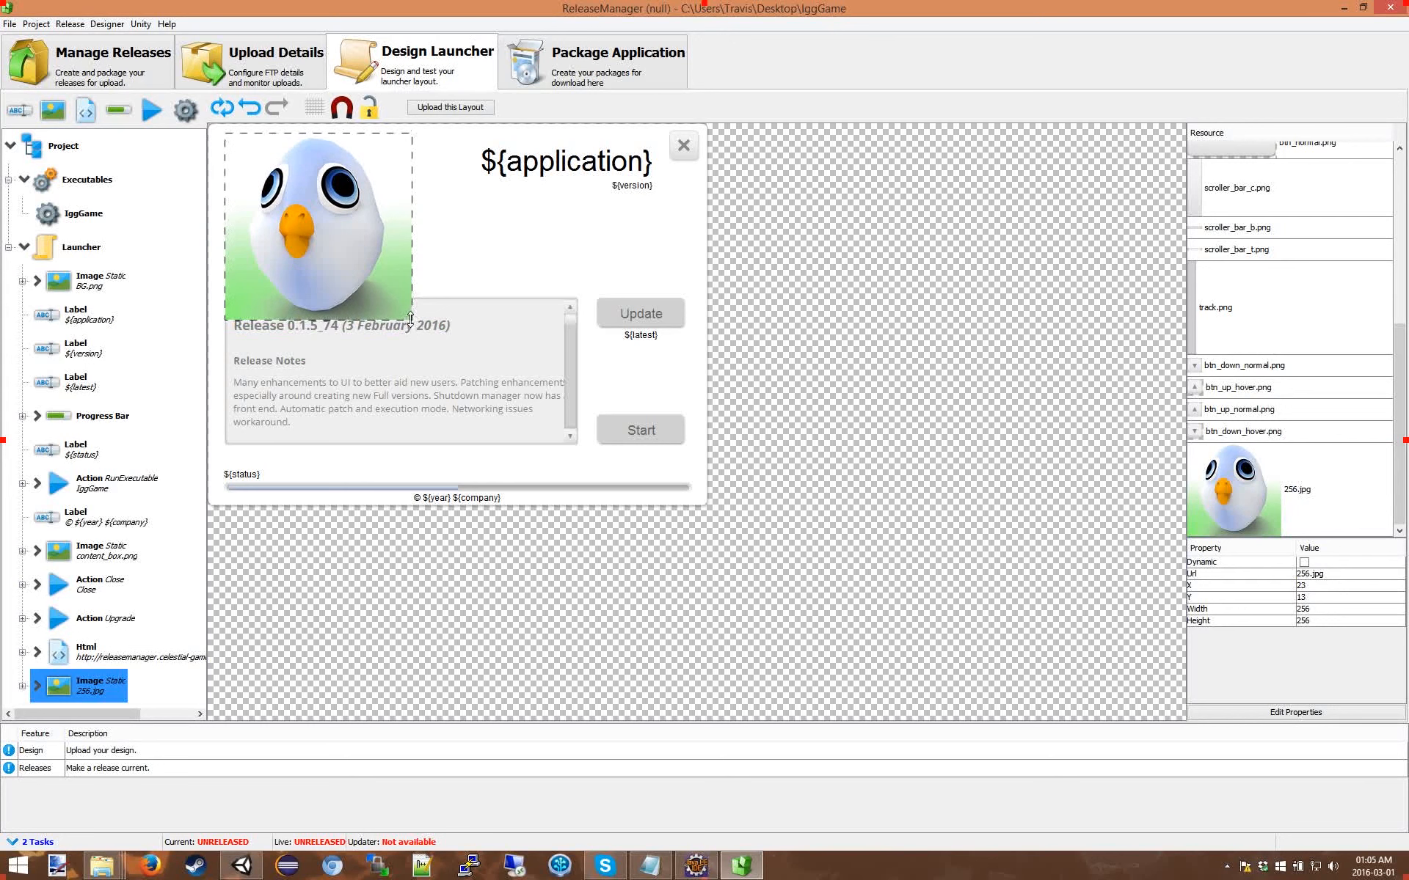
{"action": "left_click_drag", "start_coordinate": [409, 317], "coordinate": [348, 264]}
{"action": "mouse_move", "coordinate": [284, 199]}
{"action": "left_mouse_down"}
{"action": "mouse_move", "coordinate": [361, 205]}
{"action": "mouse_move", "coordinate": [283, 202]}
{"action": "left_mouse_up"}
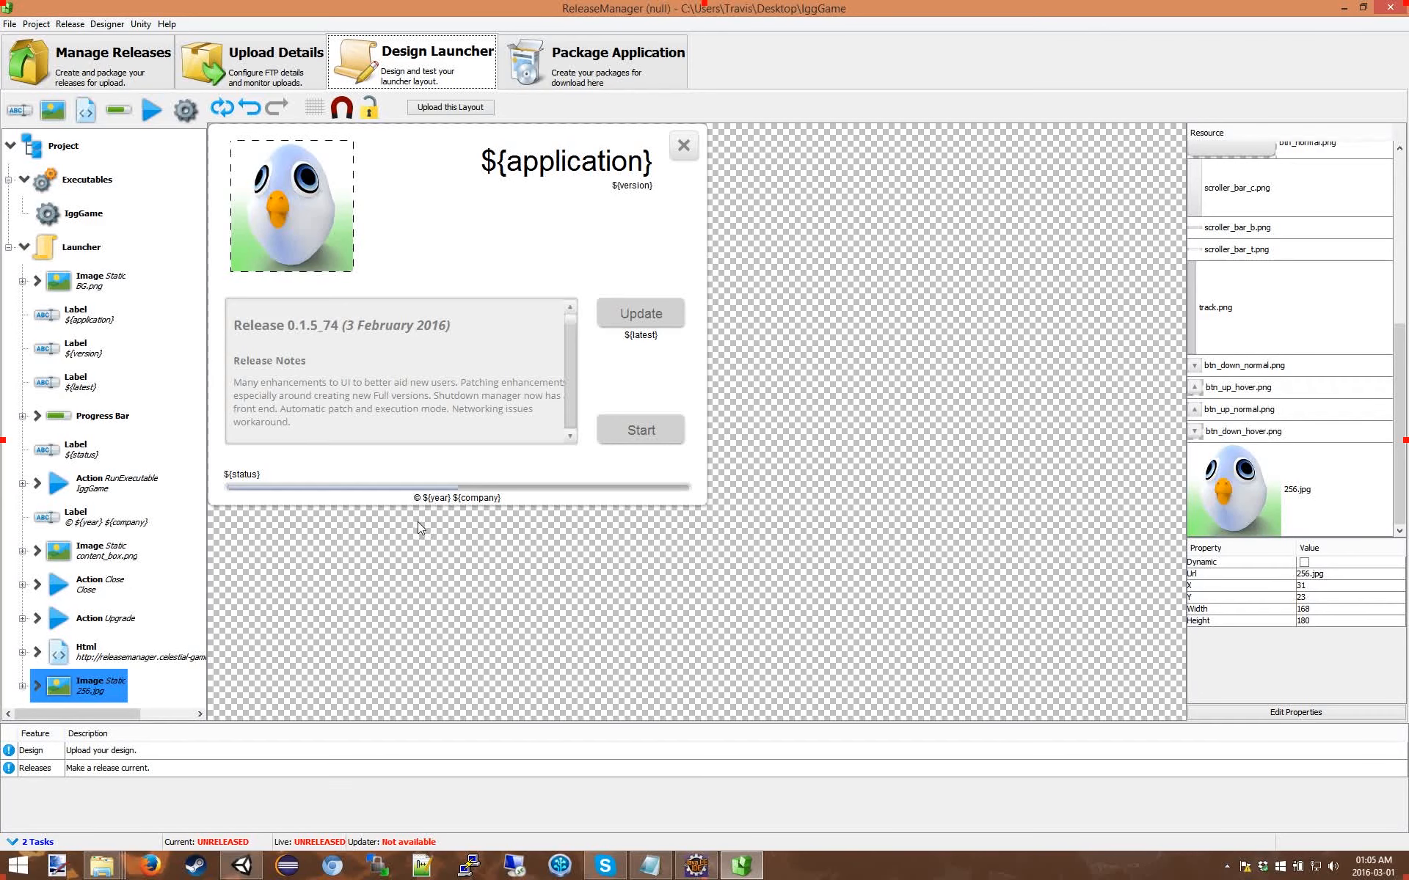
{"action": "left_click", "coordinate": [767, 366]}
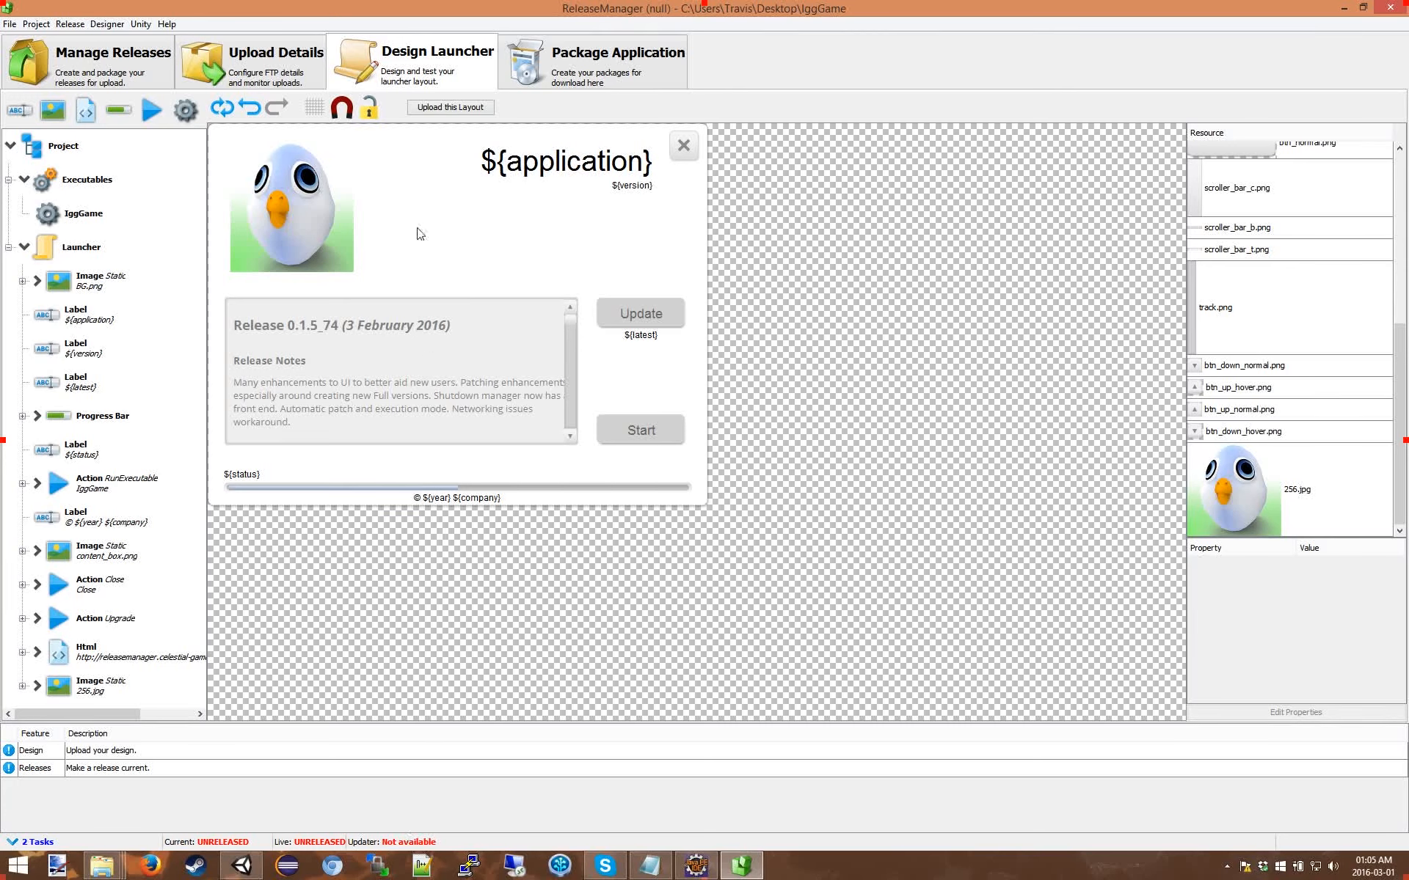
Step: Upload the launcher layout together with the required updater, and check the upload's progress in the upload details
{"action": "left_click", "coordinate": [452, 110]}
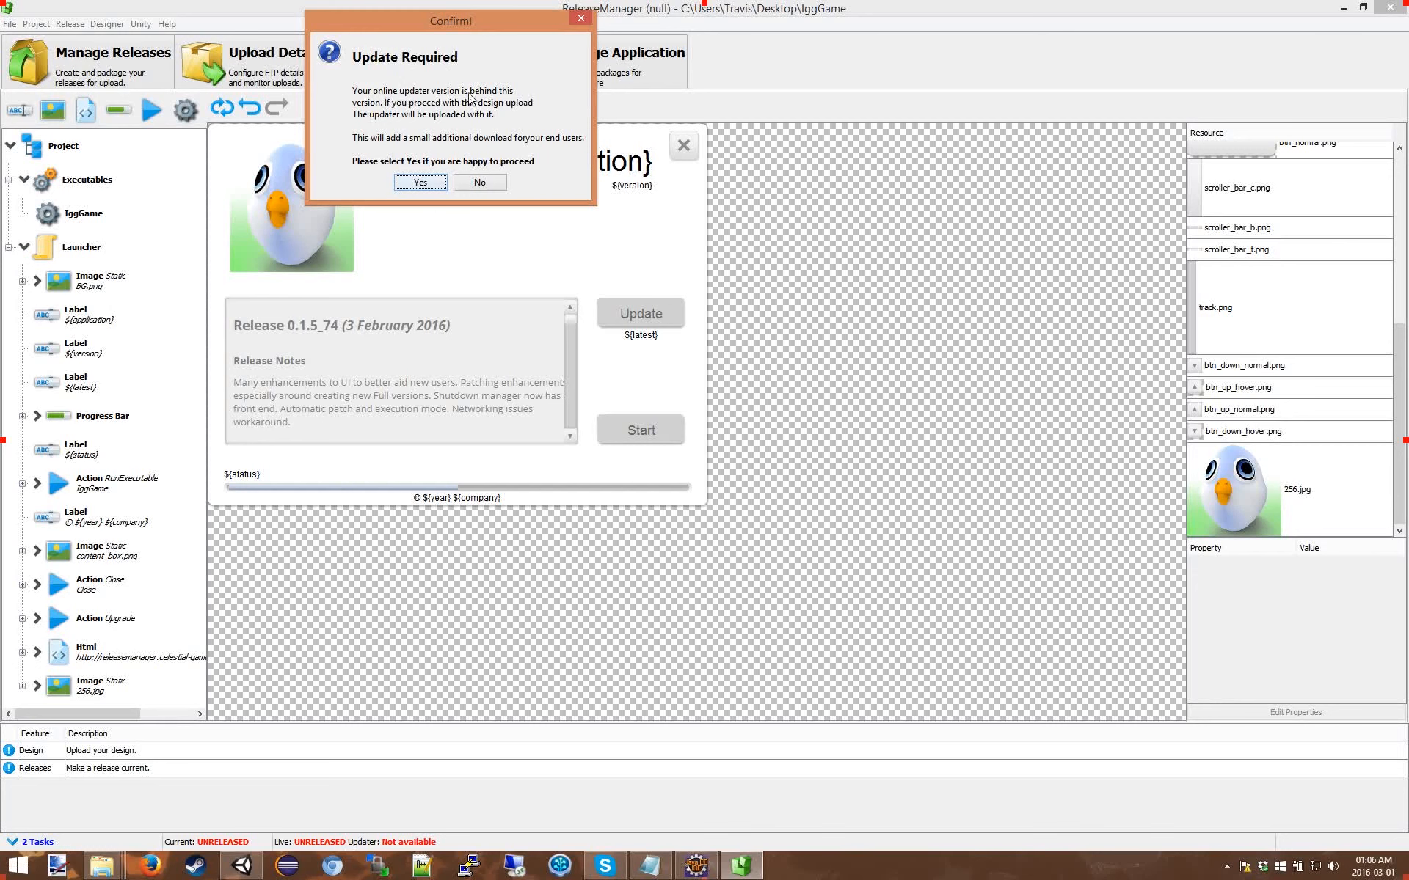
{"action": "left_click", "coordinate": [421, 185]}
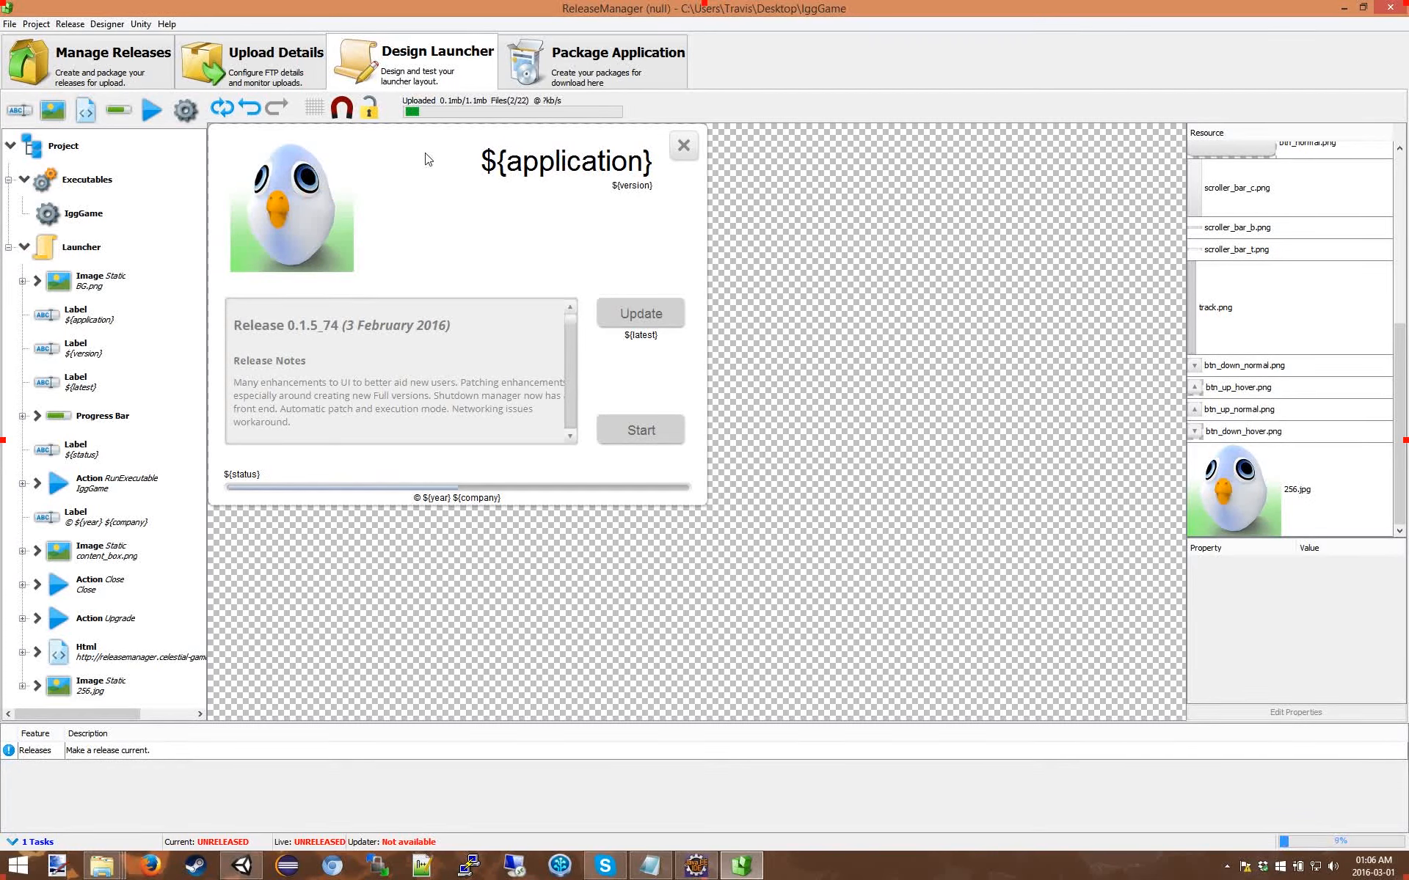
{"action": "left_click", "coordinate": [285, 71]}
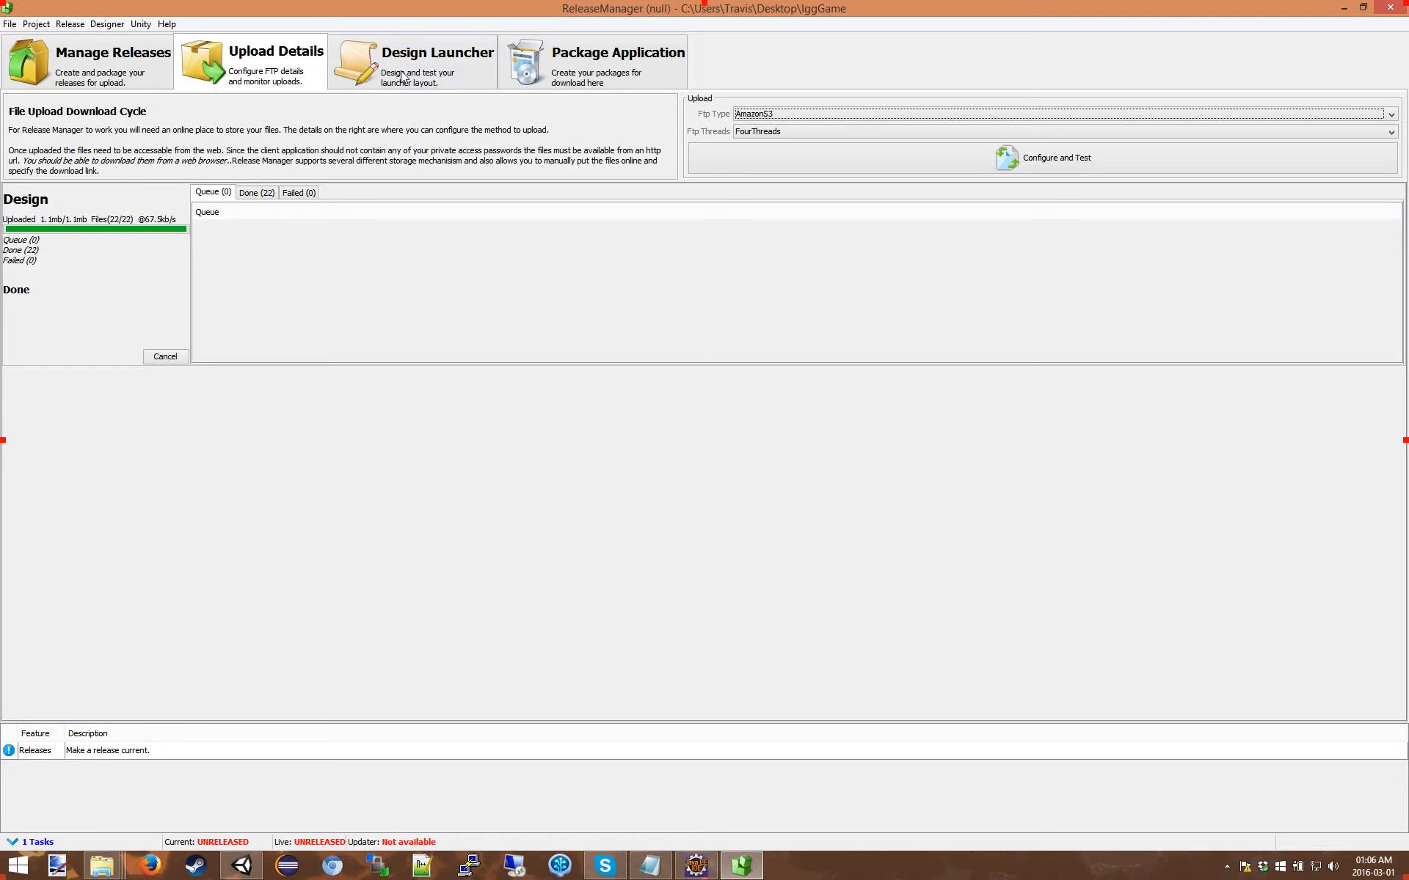
Step: Open the release management view
{"action": "left_click", "coordinate": [132, 78]}
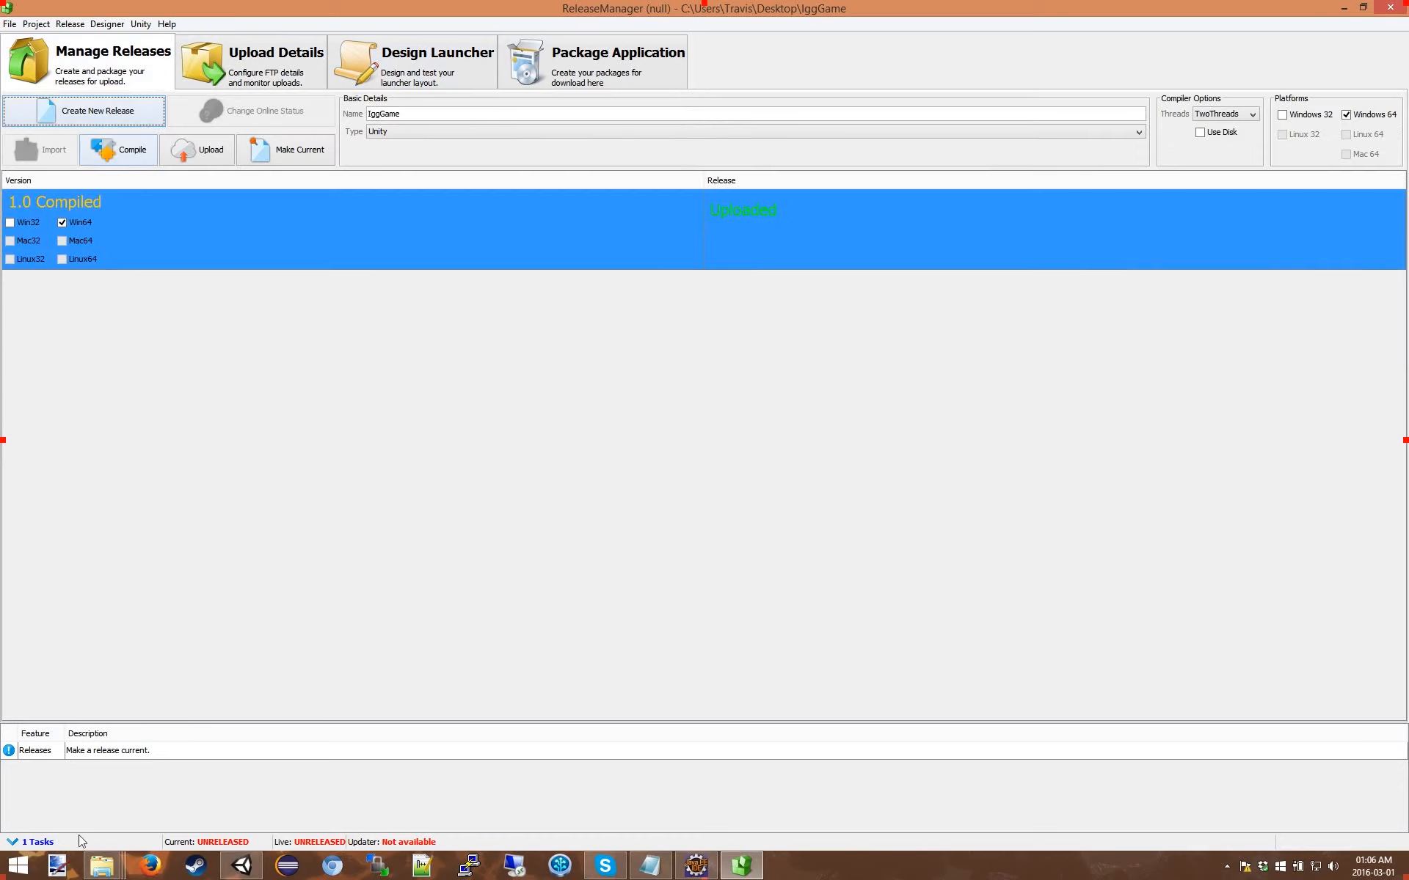